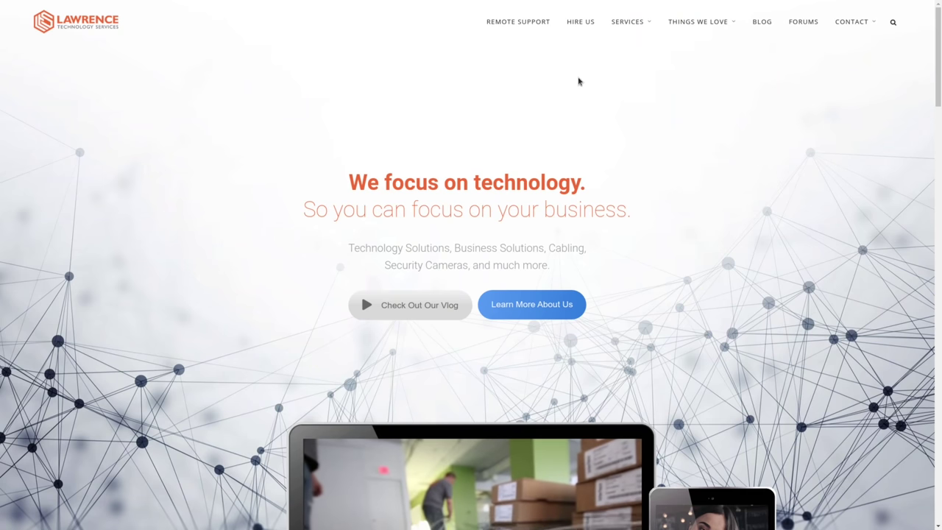
Step: Open the Lawrence Technology Services Hire Us page and scroll toward the Contact Us form
{"action": "left_click", "coordinate": [580, 21]}
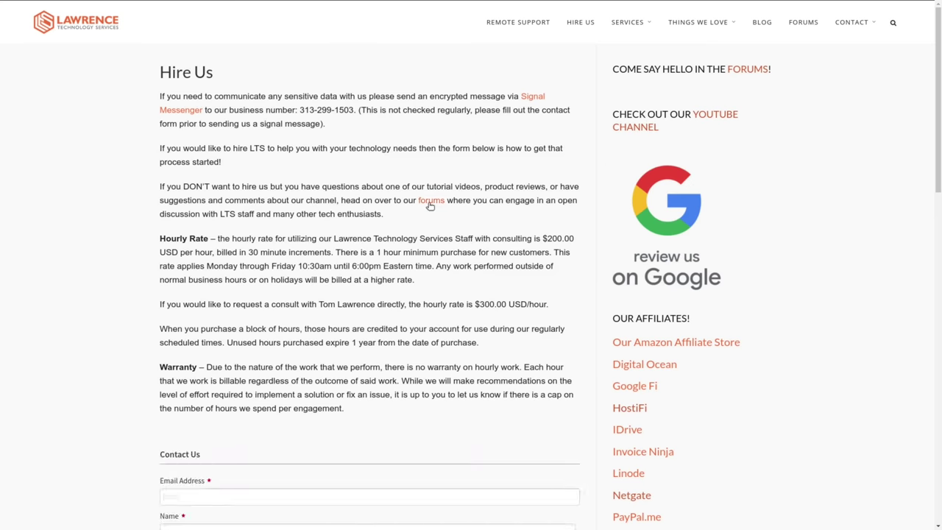
{"action": "scroll", "coordinate": [428, 206], "scroll_direction": "down", "scroll_amount": 2}
{"action": "scroll", "coordinate": [428, 206], "scroll_direction": "down", "scroll_amount": 5}
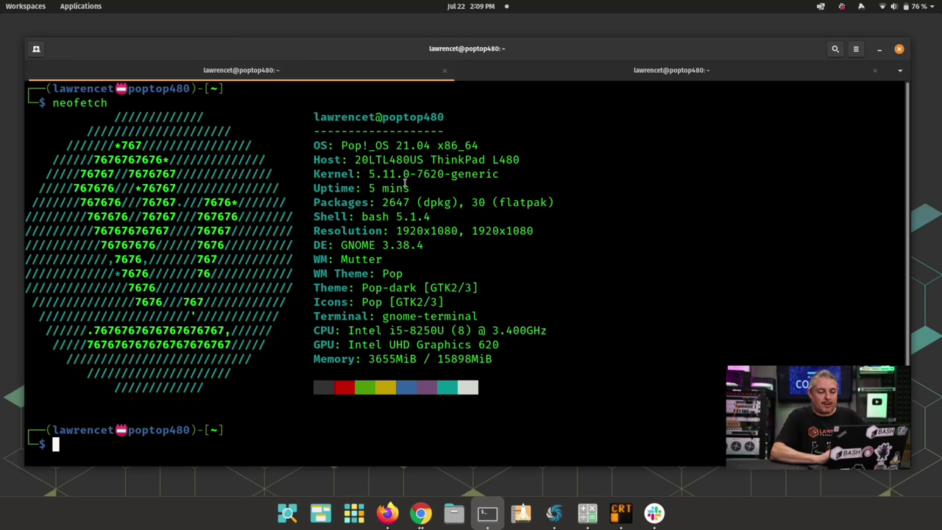
Step: Select 'Pop!_OS 21.04 x86_64' on the OS line of the neofetch output
{"action": "left_click_drag", "start_coordinate": [340, 146], "coordinate": [483, 150]}
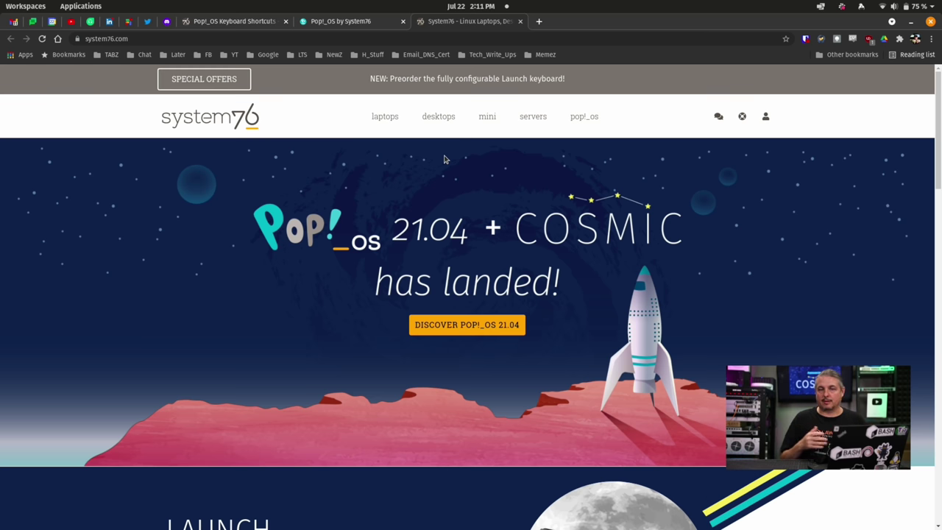
Step: Browse System76's Thelio desktops page, then switch to the Pop!_OS by System76 tab
{"action": "left_click", "coordinate": [431, 119]}
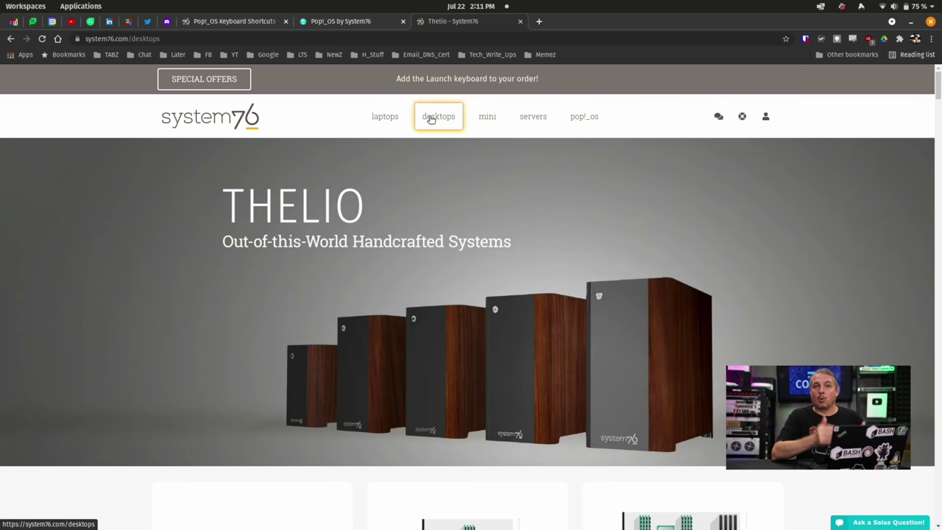
{"action": "scroll", "coordinate": [434, 172], "scroll_direction": "down", "scroll_amount": 8}
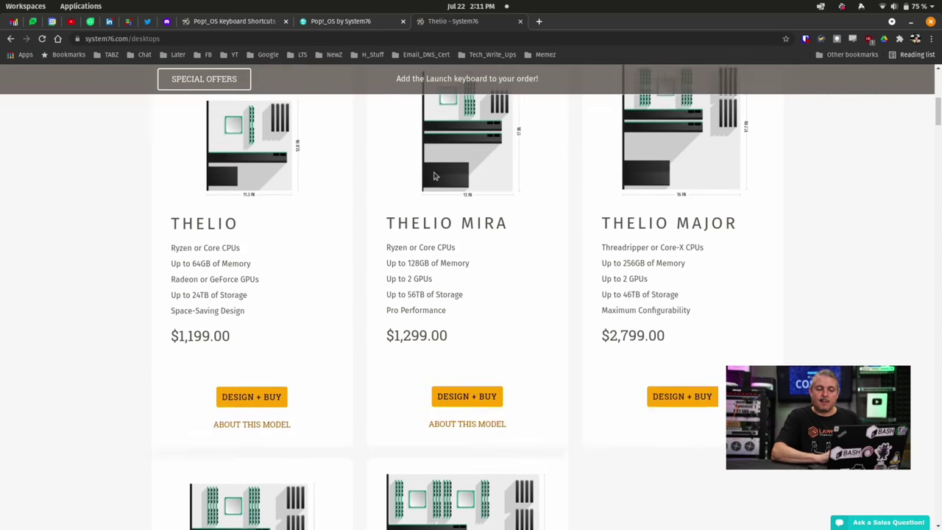
{"action": "scroll", "coordinate": [435, 176], "scroll_direction": "down", "scroll_amount": 15}
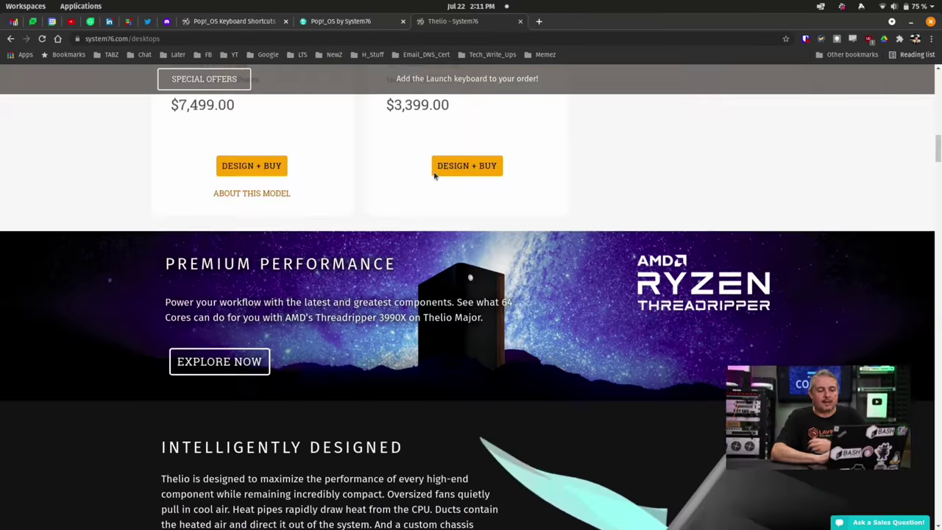
{"action": "scroll", "coordinate": [434, 175], "scroll_direction": "down", "scroll_amount": 5}
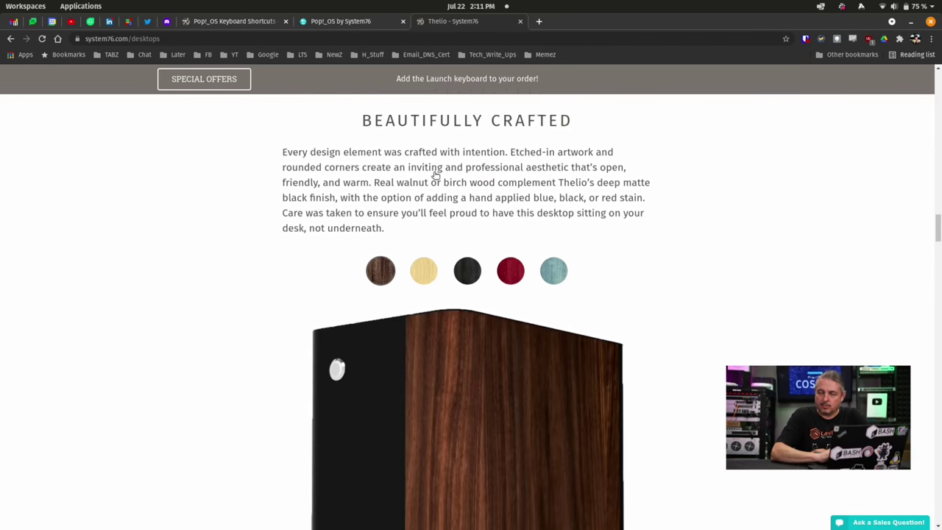
{"action": "scroll", "coordinate": [436, 175], "scroll_direction": "up", "scroll_amount": 5}
{"action": "scroll", "coordinate": [436, 175], "scroll_direction": "down", "scroll_amount": 9}
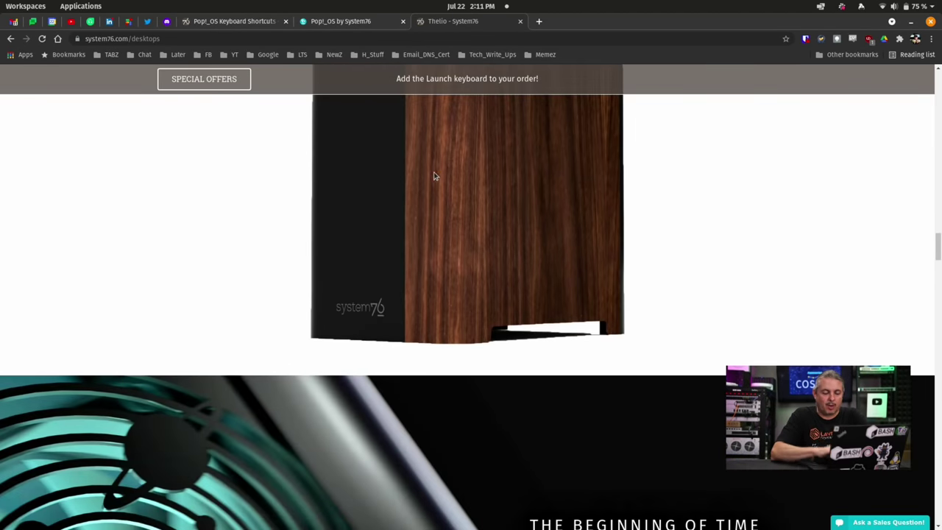
{"action": "scroll", "coordinate": [434, 176], "scroll_direction": "down", "scroll_amount": 8}
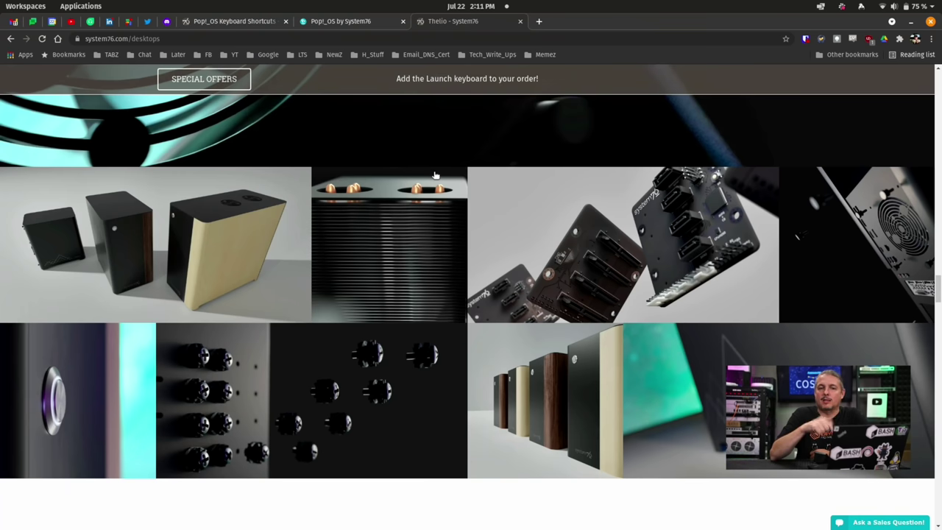
{"action": "scroll", "coordinate": [436, 175], "scroll_direction": "up", "scroll_amount": 15}
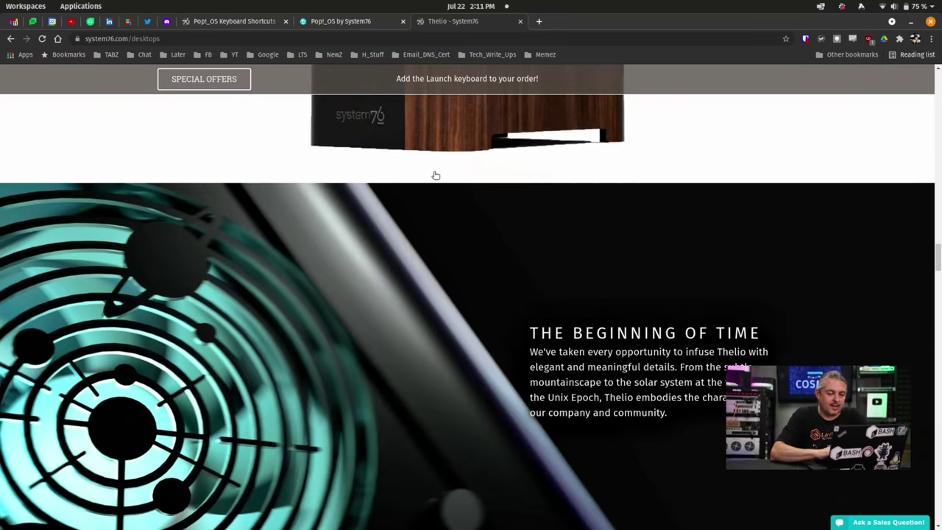
{"action": "scroll", "coordinate": [434, 175], "scroll_direction": "up", "scroll_amount": 8}
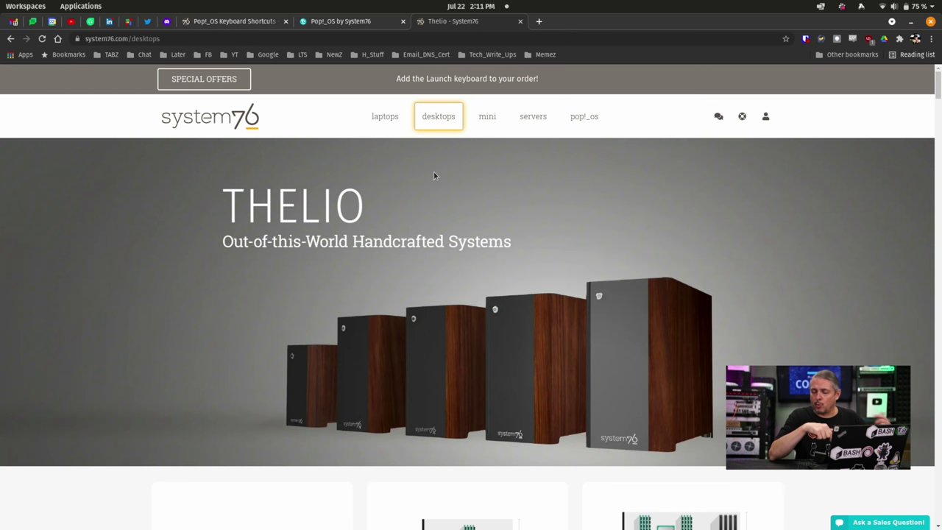
{"action": "left_click", "coordinate": [354, 22]}
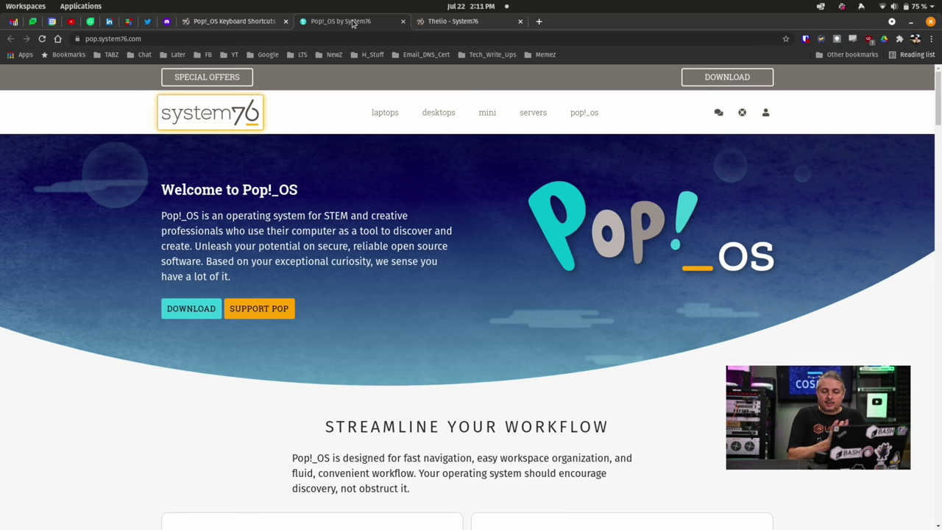
{"action": "scroll", "coordinate": [386, 93], "scroll_direction": "down", "scroll_amount": 5}
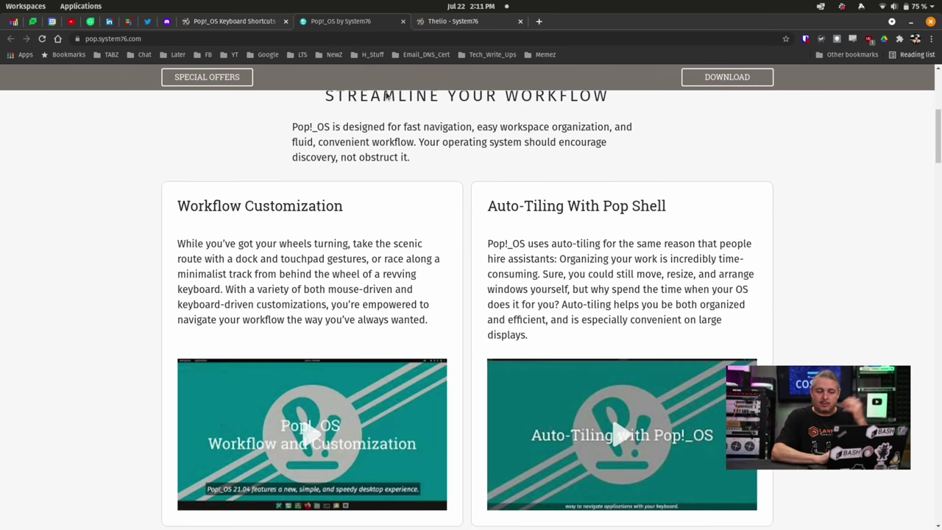
{"action": "scroll", "coordinate": [386, 96], "scroll_direction": "down", "scroll_amount": 1}
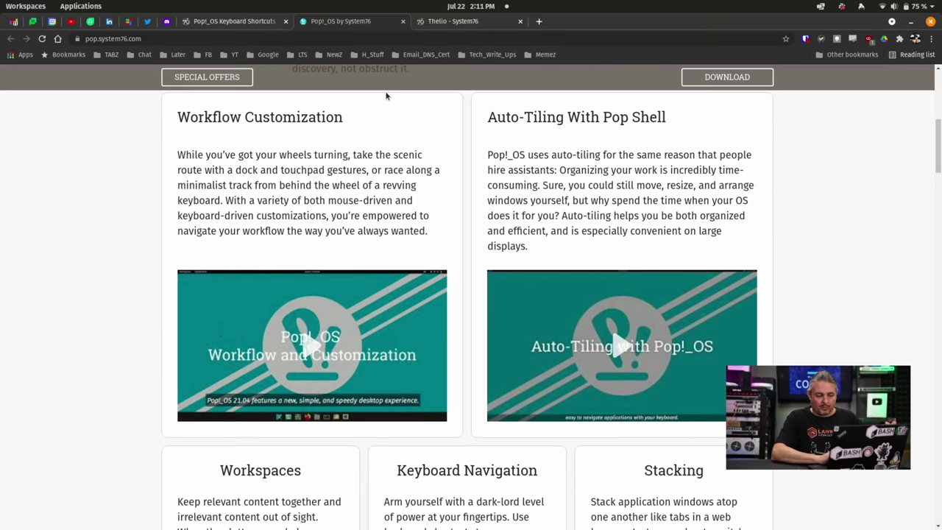
{"action": "scroll", "coordinate": [386, 96], "scroll_direction": "down", "scroll_amount": 3}
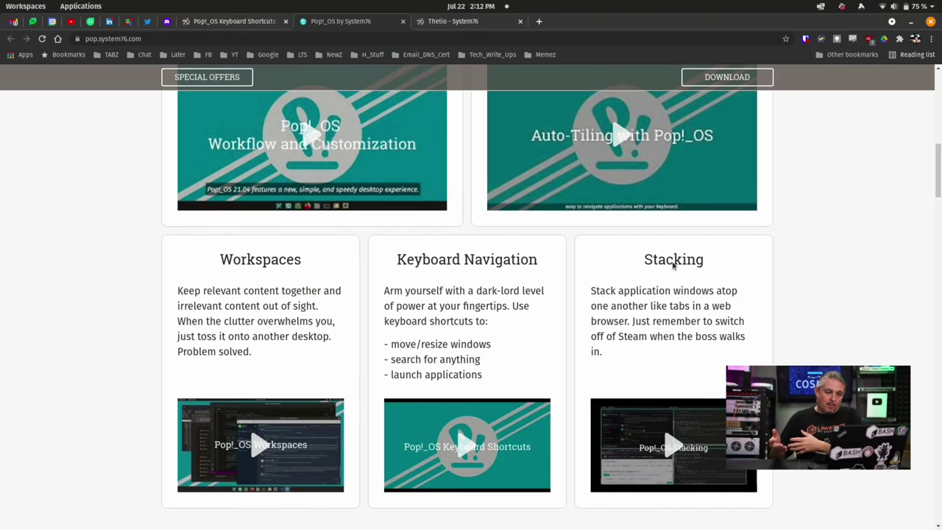
{"action": "scroll", "coordinate": [672, 266], "scroll_direction": "down", "scroll_amount": 4}
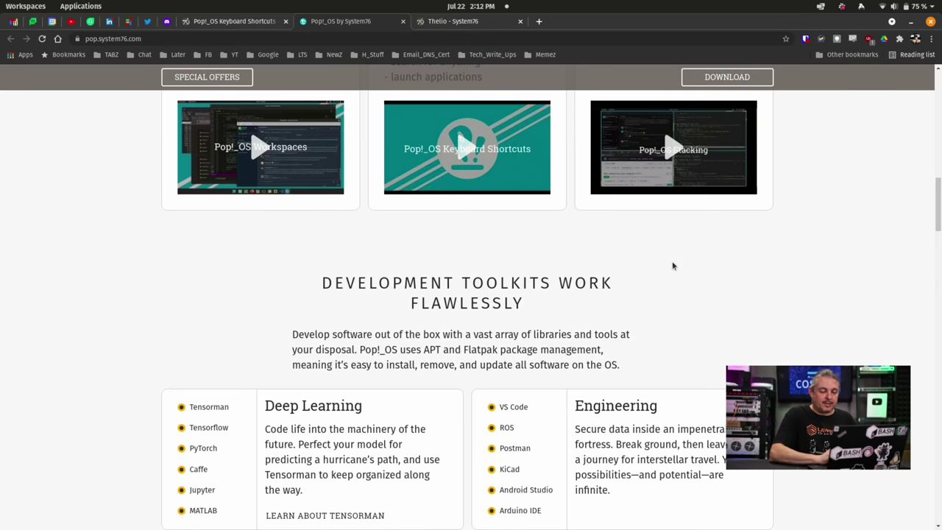
{"action": "scroll", "coordinate": [672, 266], "scroll_direction": "down", "scroll_amount": 2}
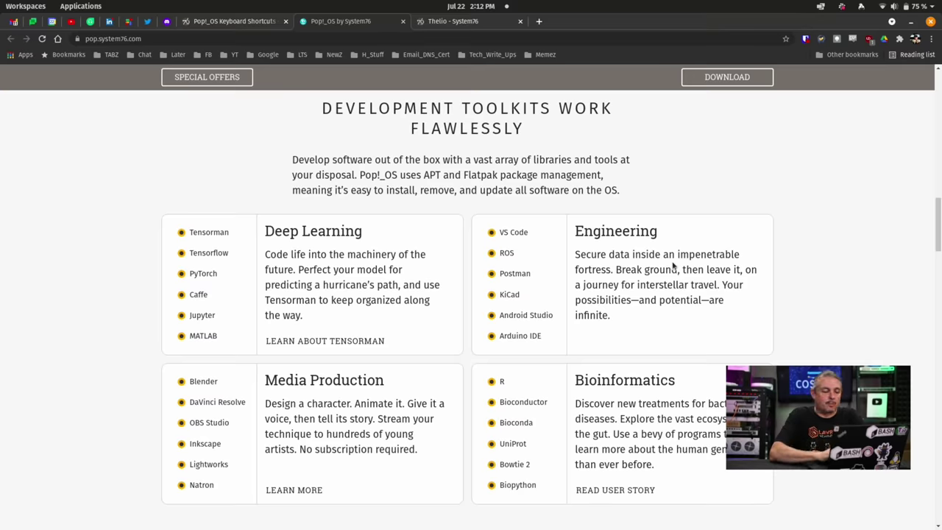
{"action": "scroll", "coordinate": [673, 266], "scroll_direction": "up", "scroll_amount": 10}
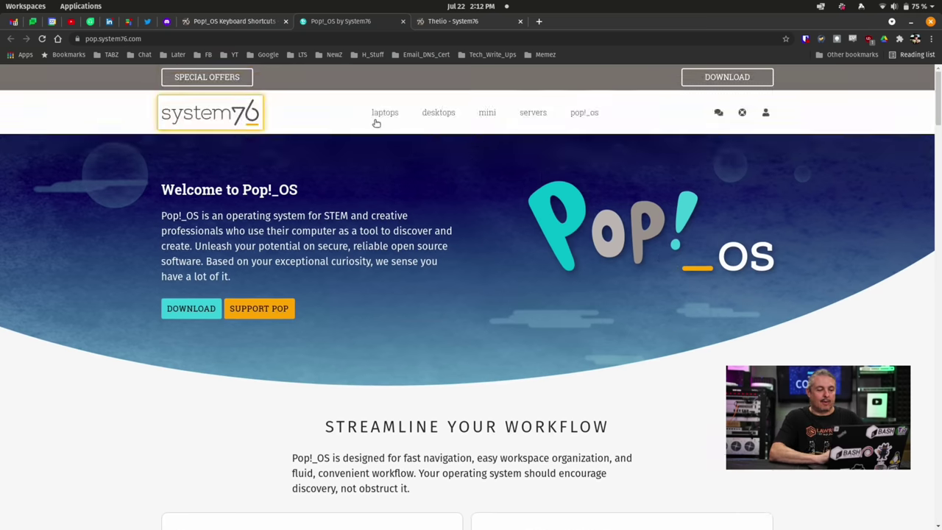
Step: Switch to the Pop!_OS Keyboard Shortcuts tab and scroll down through the article and back up
{"action": "left_click", "coordinate": [264, 22]}
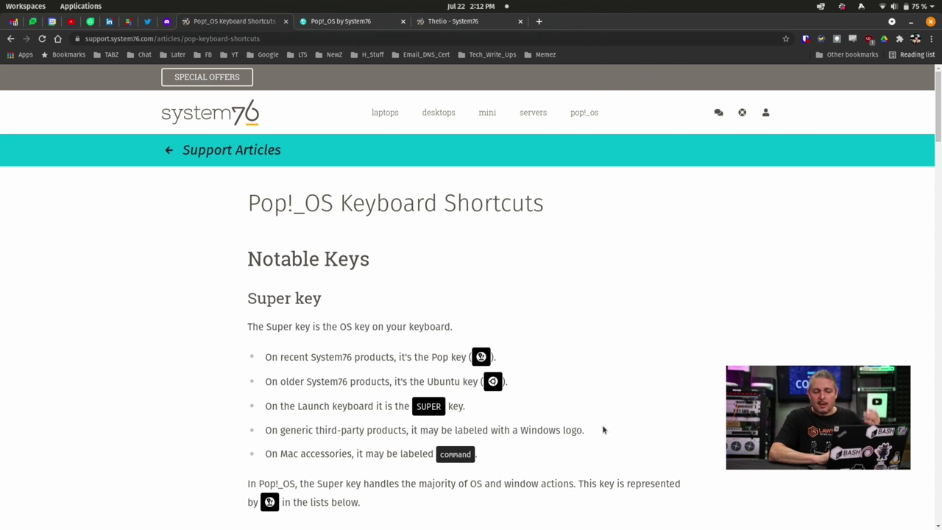
{"action": "scroll", "coordinate": [602, 427], "scroll_direction": "down", "scroll_amount": 10}
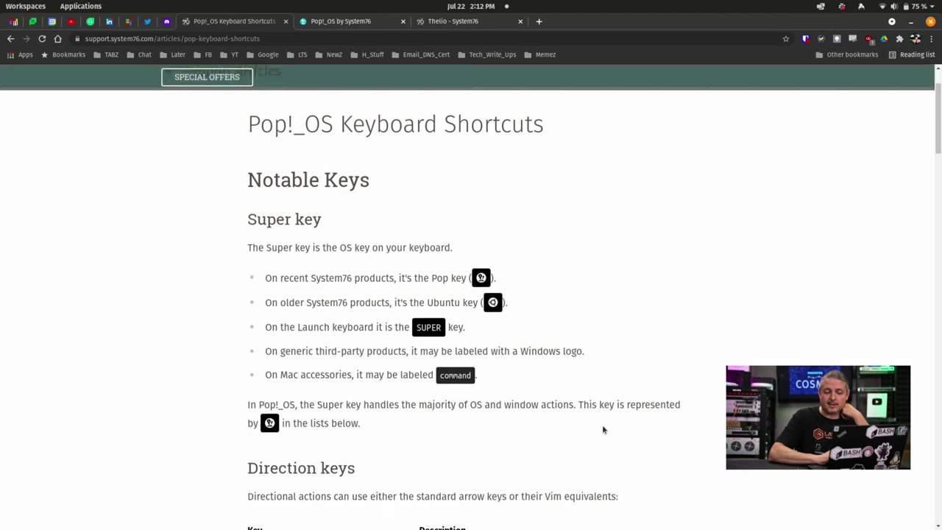
{"action": "scroll", "coordinate": [602, 430], "scroll_direction": "down", "scroll_amount": 15}
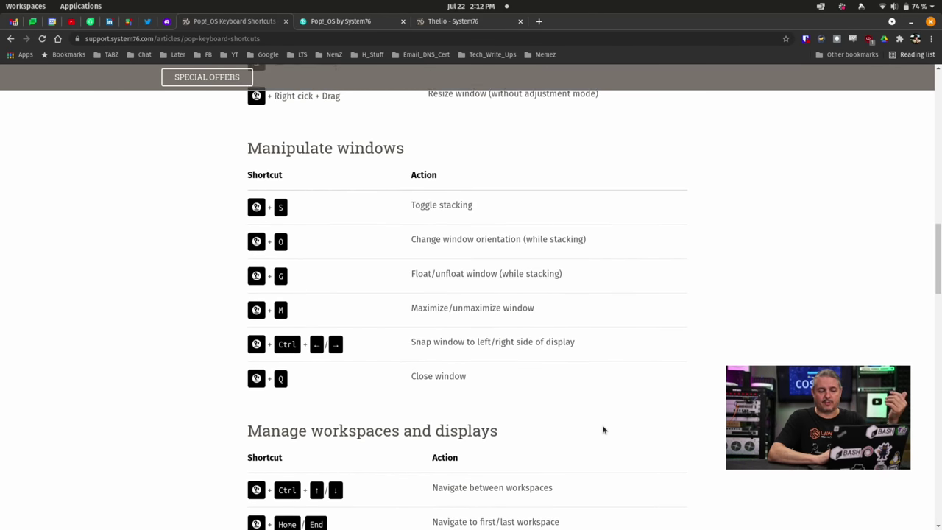
{"action": "scroll", "coordinate": [603, 430], "scroll_direction": "down", "scroll_amount": 5}
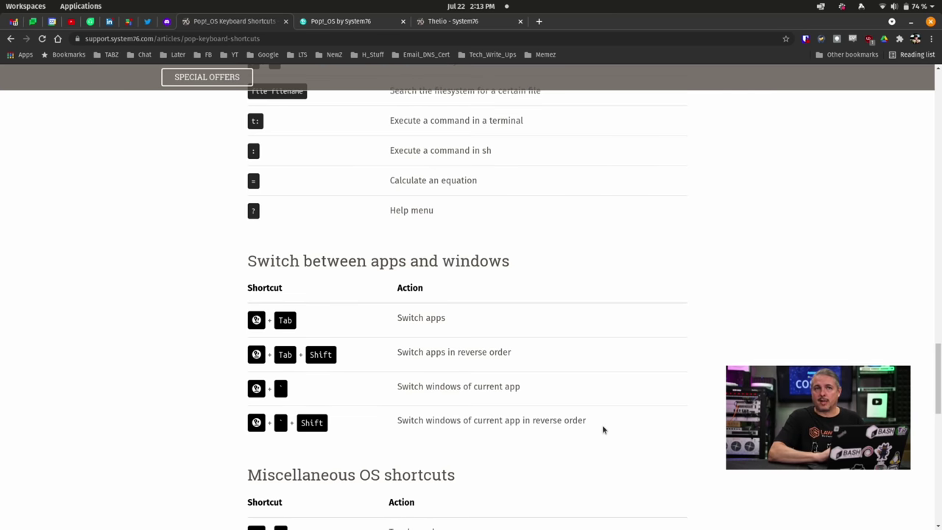
{"action": "scroll", "coordinate": [603, 429], "scroll_direction": "down", "scroll_amount": 15}
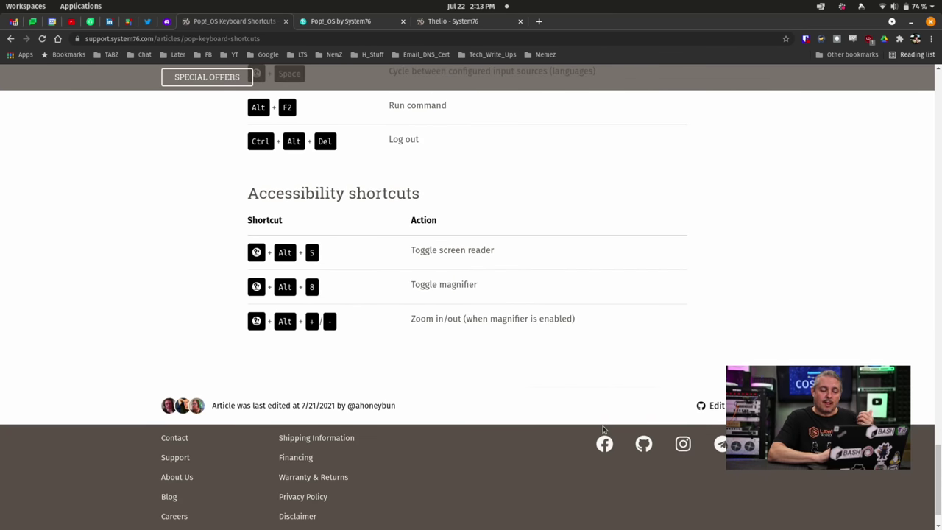
{"action": "scroll", "coordinate": [603, 430], "scroll_direction": "up", "scroll_amount": 20}
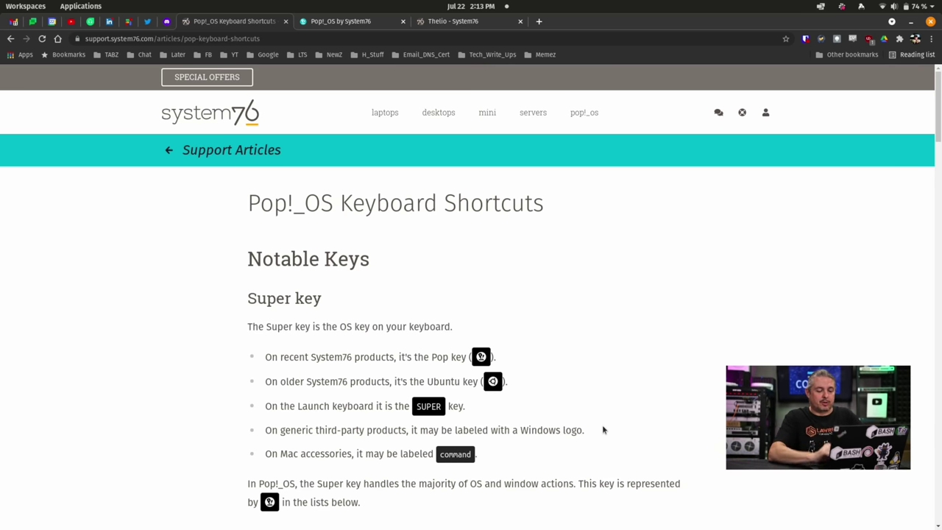
Step: Bring Cool Retro Term forward, move it left, and run htop in it
{"action": "key", "text": "alt+Tab"}
{"action": "key", "text": "alt+Tab"}
{"action": "key", "text": "alt+Tab"}
{"action": "key", "text": "alt+Tab"}
{"action": "key", "text": "alt+Tab"}
{"action": "key", "text": "alt+Tab"}
{"action": "key", "text": "alt+Tab"}
{"action": "key", "text": "alt+Tab"}
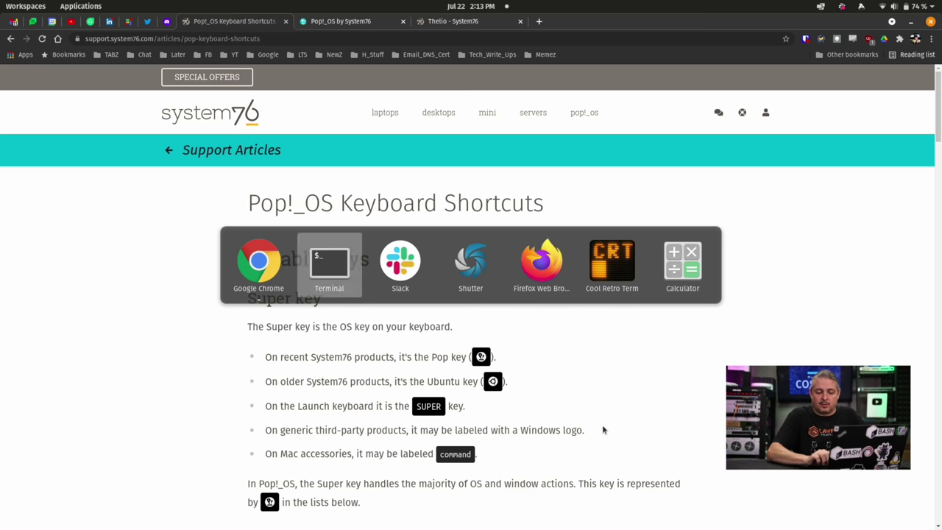
{"action": "key", "text": "alt+Tab"}
{"action": "key", "text": "alt+Tab"}
{"action": "key", "text": "alt+Tab"}
{"action": "key", "text": "alt+Tab"}
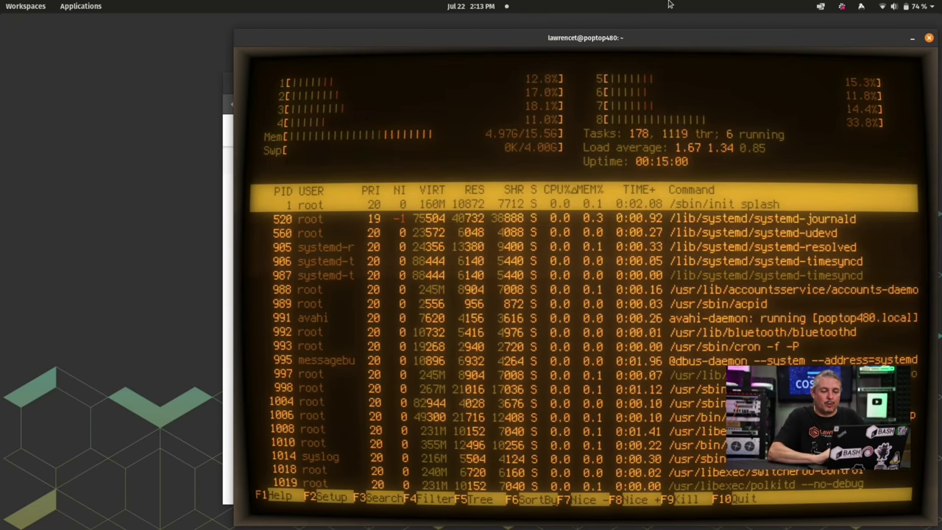
{"action": "left_click_drag", "start_coordinate": [636, 42], "coordinate": [517, 43]}
{"action": "type", "text": "q"}
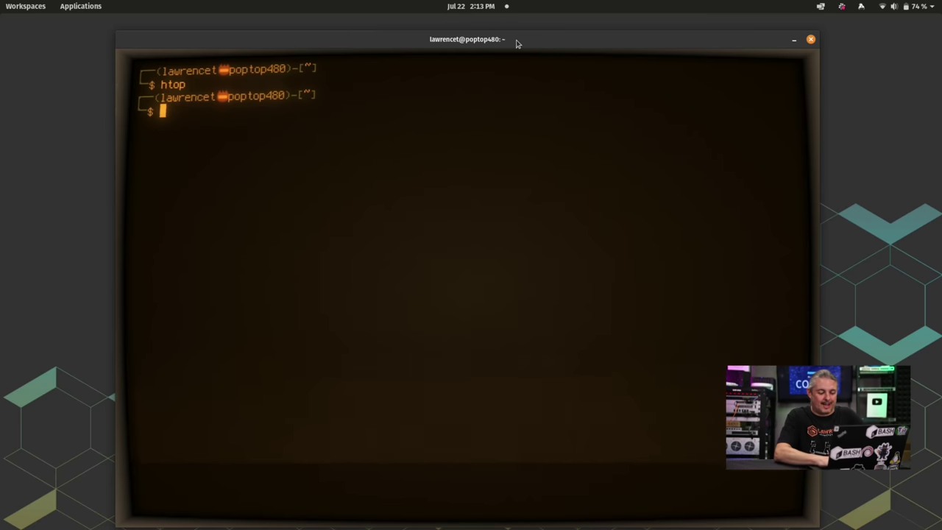
{"action": "type", "text": "htop"}
{"action": "key", "text": "Return"}
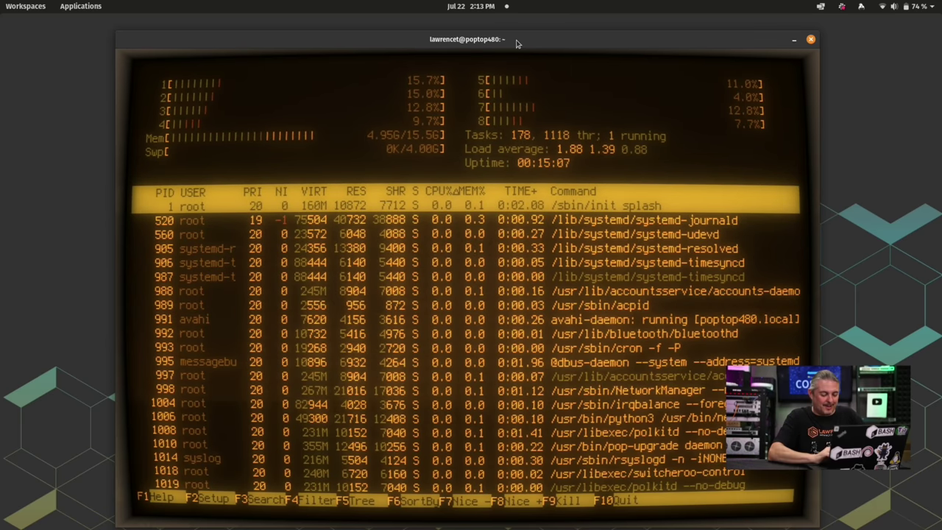
Step: Raise the Firefox window from the workspace overview, then reopen the overview
{"action": "key", "text": "super"}
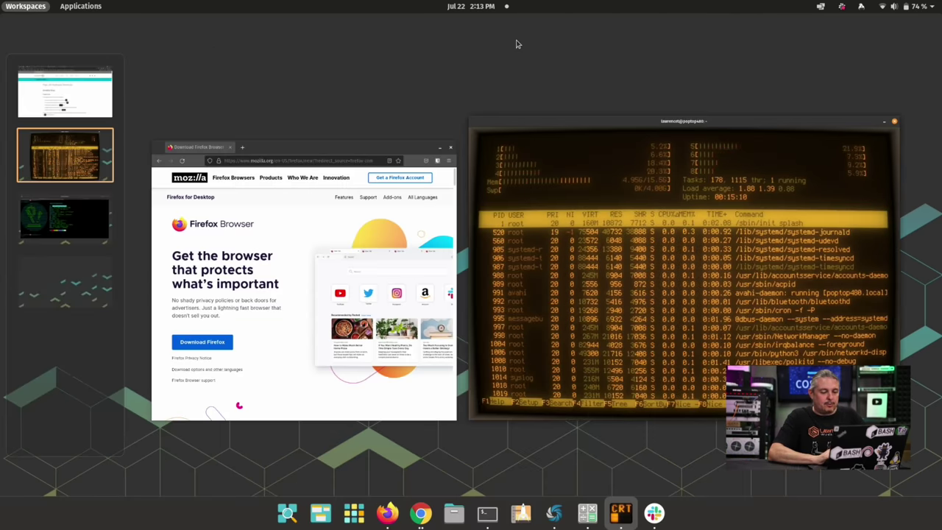
{"action": "left_click", "coordinate": [283, 257]}
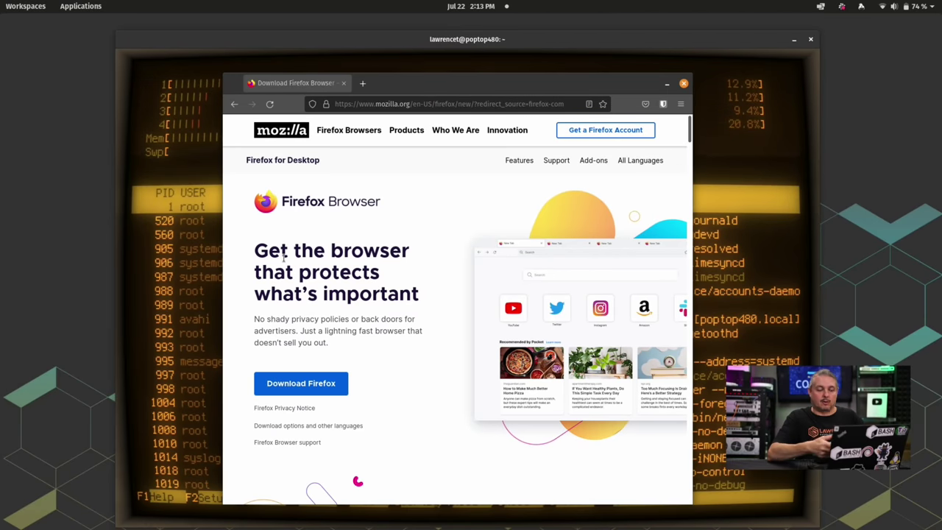
{"action": "key", "text": "super"}
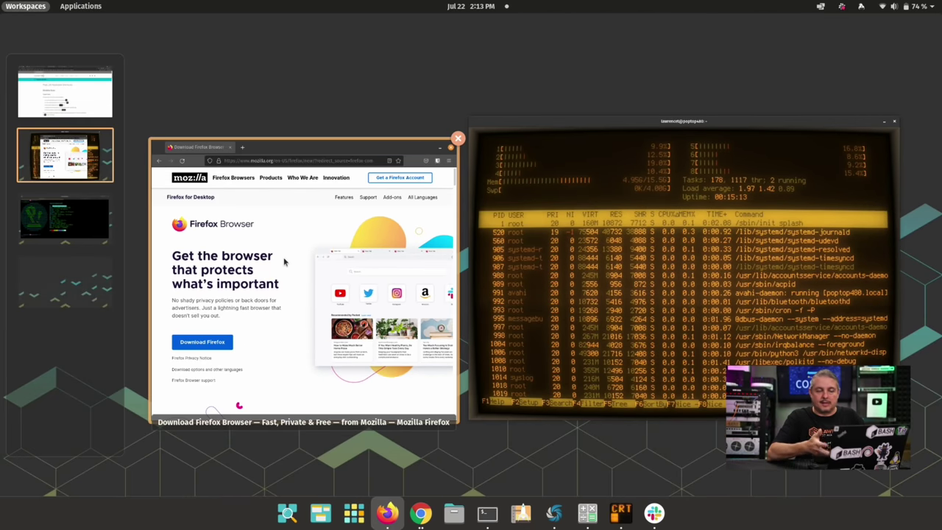
Step: Step from the neofetch terminal workspace through workspace 2 to workspace 1
{"action": "left_click", "coordinate": [55, 220]}
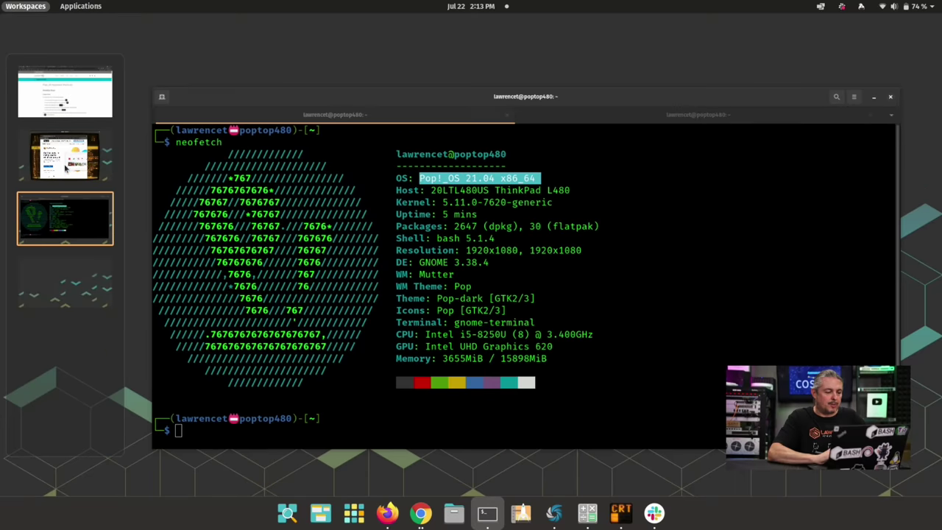
{"action": "left_click", "coordinate": [66, 168]}
{"action": "left_click", "coordinate": [84, 90]}
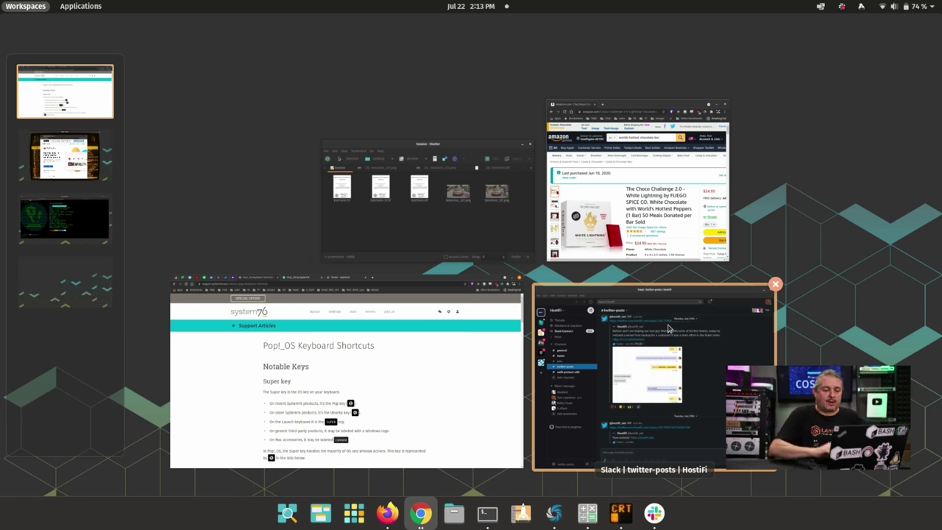
Step: Raise and move the Amazon window, then preview Chrome's two windows in the app switcher
{"action": "left_click", "coordinate": [645, 230]}
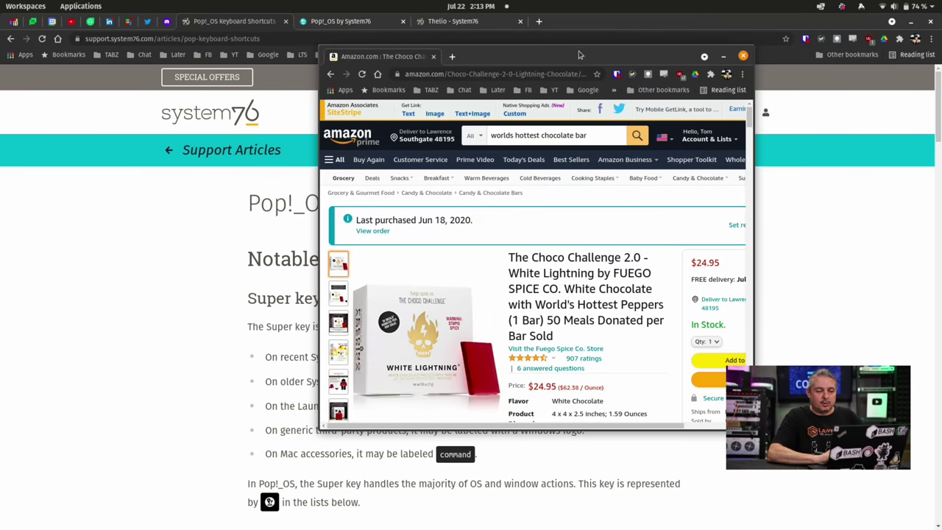
{"action": "left_click_drag", "start_coordinate": [582, 54], "coordinate": [638, 90]}
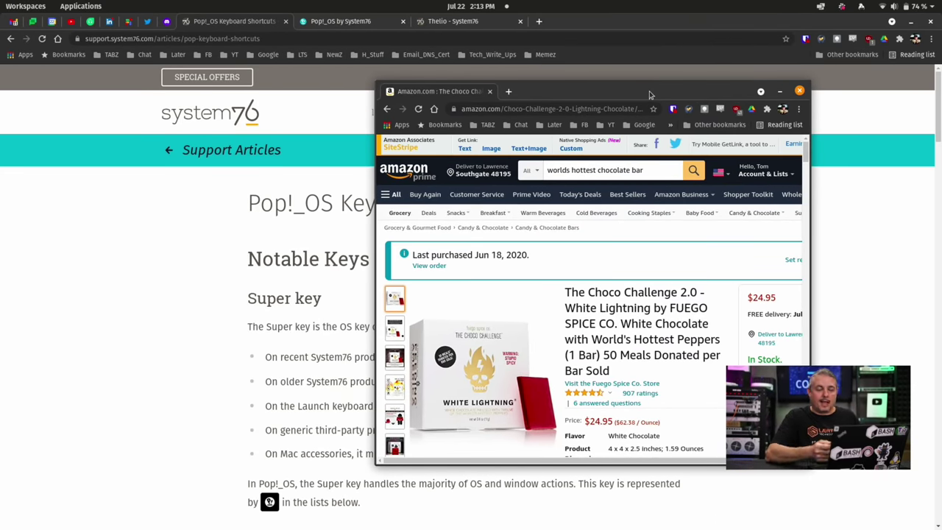
{"action": "key", "text": "alt+Tab"}
{"action": "key", "text": "alt+shift+Tab"}
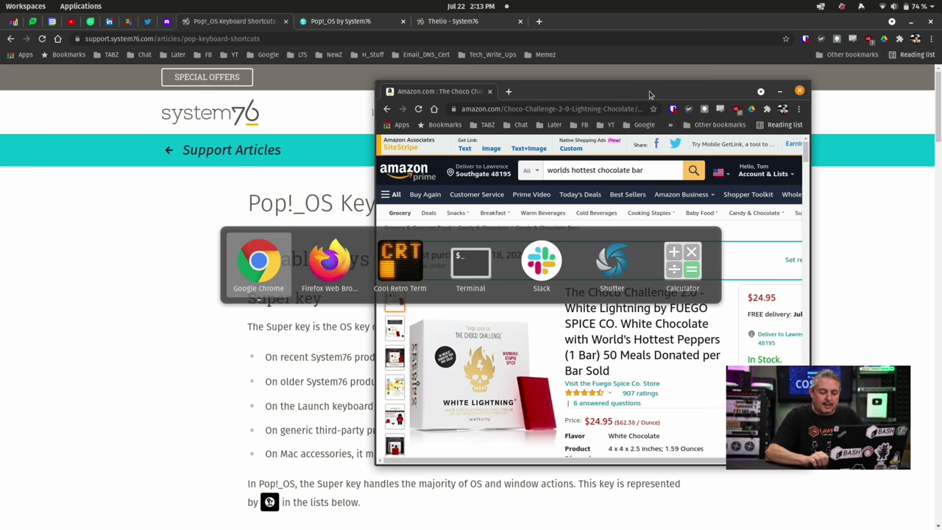
{"action": "key", "text": "Right"}
{"action": "key", "text": "Left"}
{"action": "key", "text": "Up"}
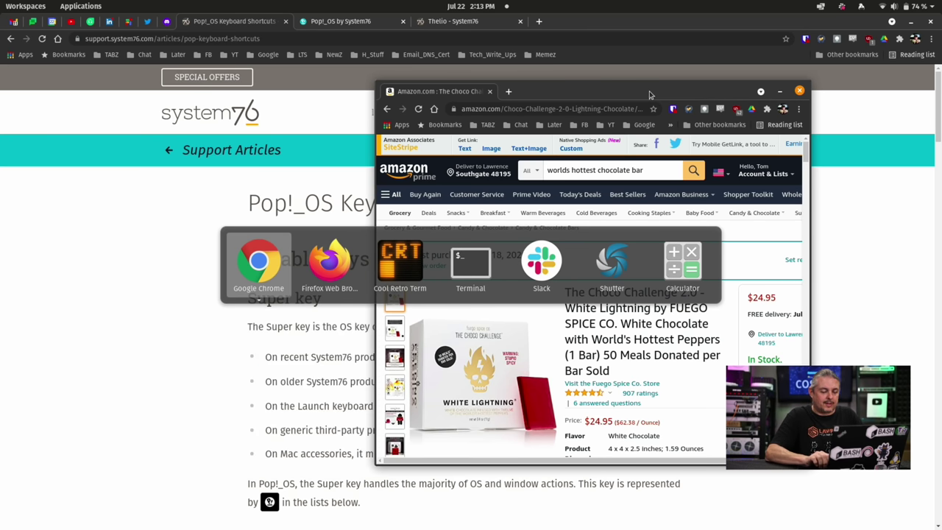
{"action": "key", "text": "Down"}
Step: Cycle between the Keyboard Shortcuts and Amazon windows, step to Slack, then bring Amazon forward
{"action": "key", "text": "Right"}
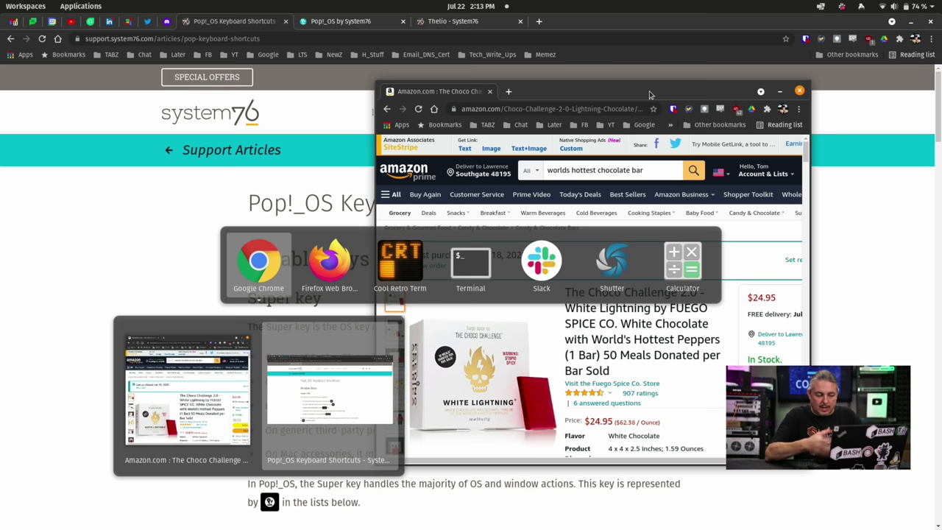
{"action": "key", "text": "Left"}
{"action": "key", "text": "Right"}
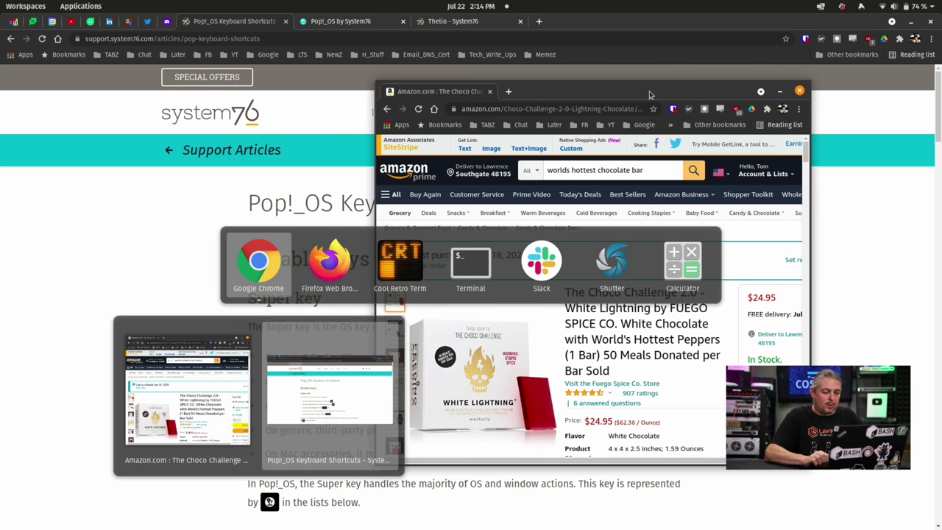
{"action": "key", "text": "Left"}
{"action": "key", "text": "Up"}
{"action": "key", "text": "Right"}
{"action": "key", "text": "Right"}
{"action": "key", "text": "Right"}
{"action": "key", "text": "Right"}
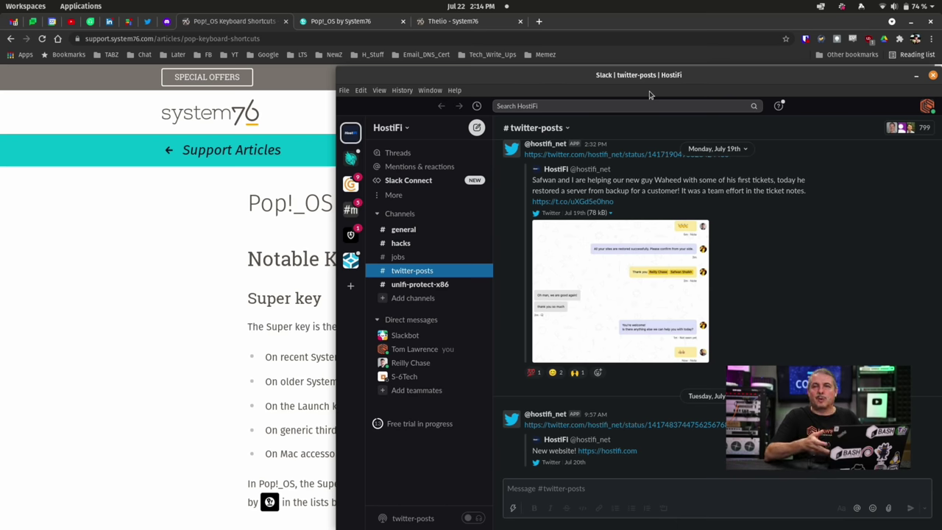
{"action": "key", "text": "alt+Tab"}
{"action": "key", "text": "Tab"}
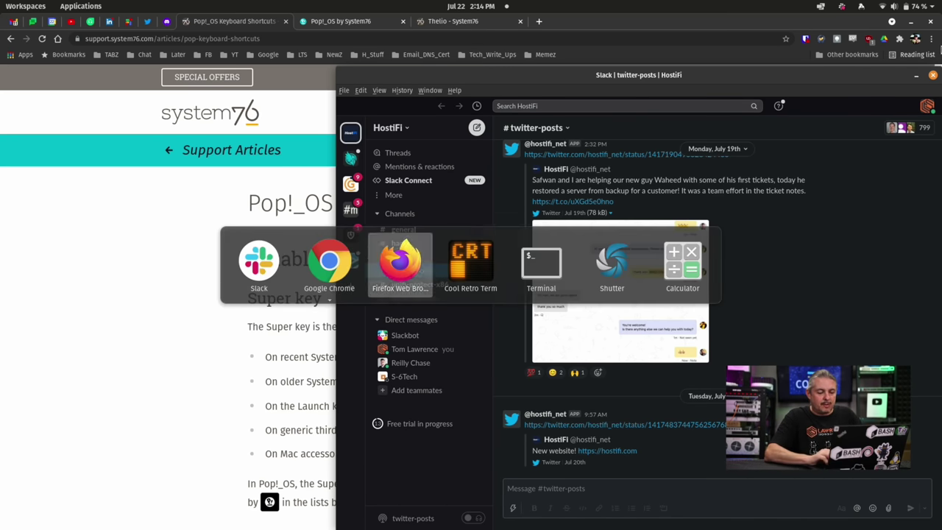
{"action": "key", "text": "Tab"}
{"action": "key", "text": "Tab"}
{"action": "key", "text": "Tab"}
{"action": "key", "text": "Tab"}
{"action": "key", "text": "Tab"}
{"action": "key", "text": "Tab"}
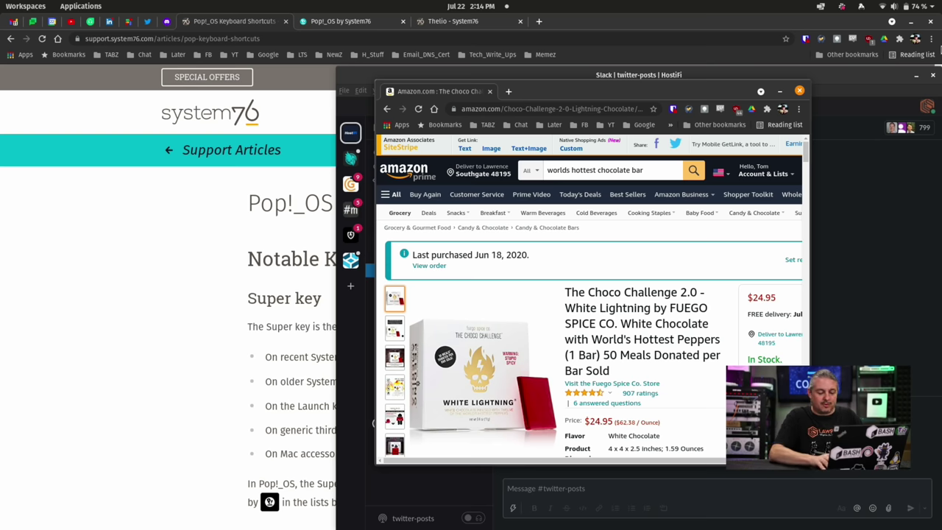
Step: Bring Slack to the front by searching 'sla' in the launcher
{"action": "key", "text": "super"}
{"action": "type", "text": "sla"}
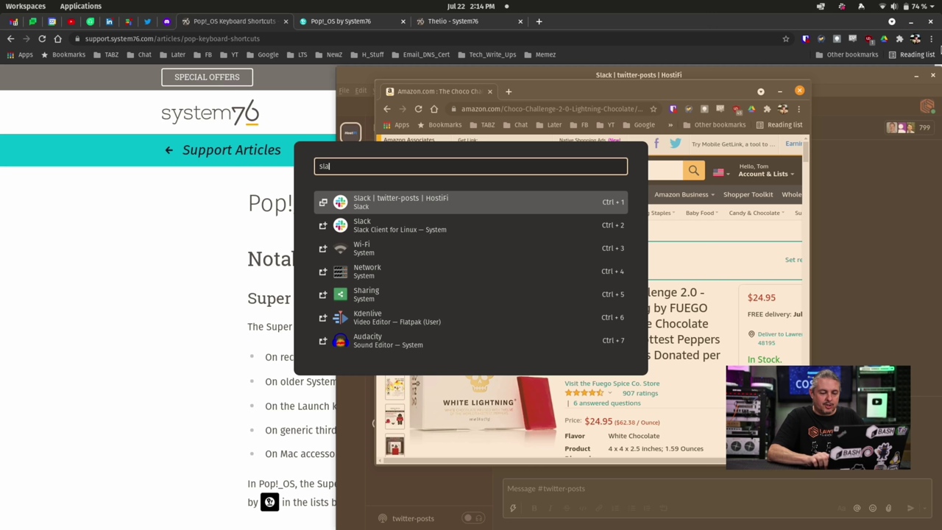
{"action": "key", "text": "Return"}
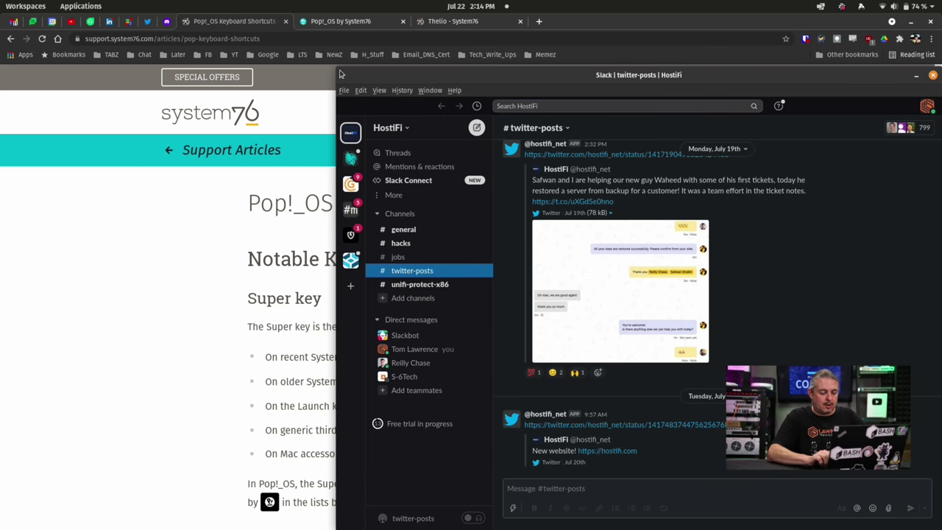
Step: Search 'sett' in the launcher and open Settings
{"action": "key", "text": "super"}
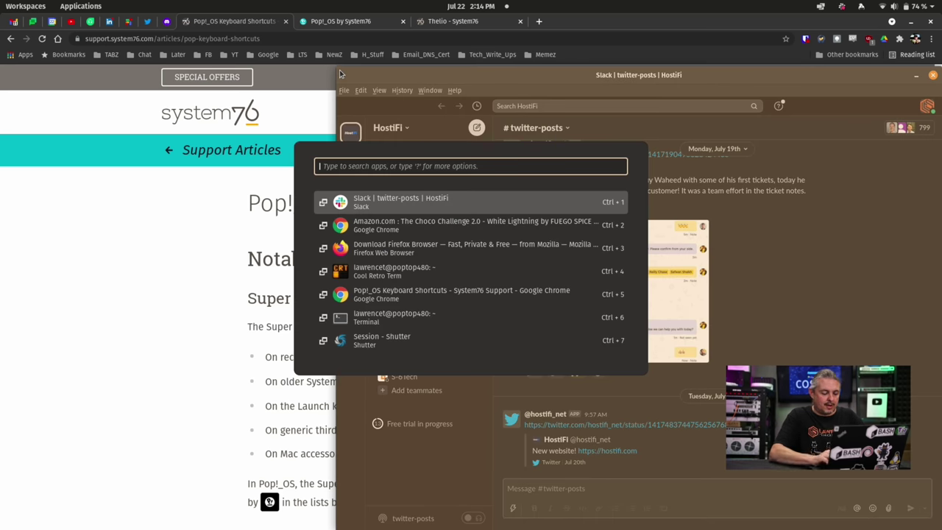
{"action": "type", "text": "sett"}
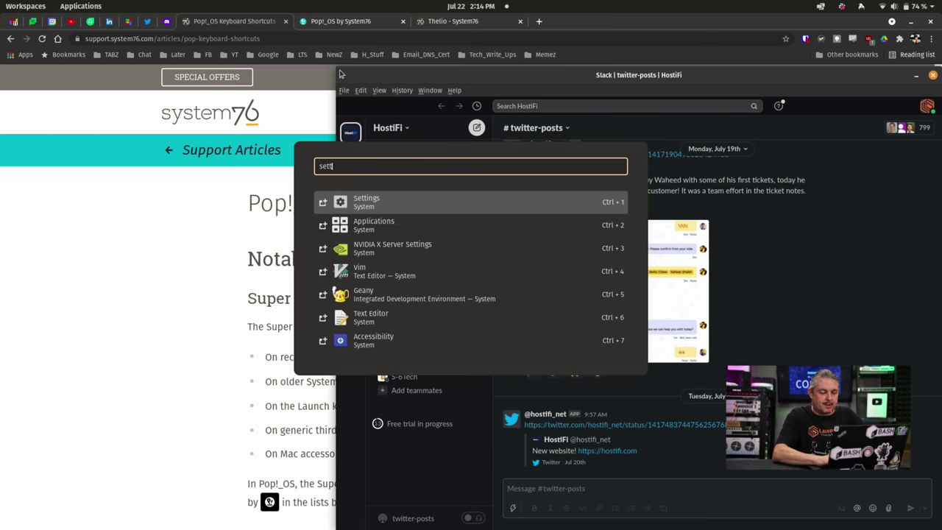
{"action": "left_click", "coordinate": [388, 206]}
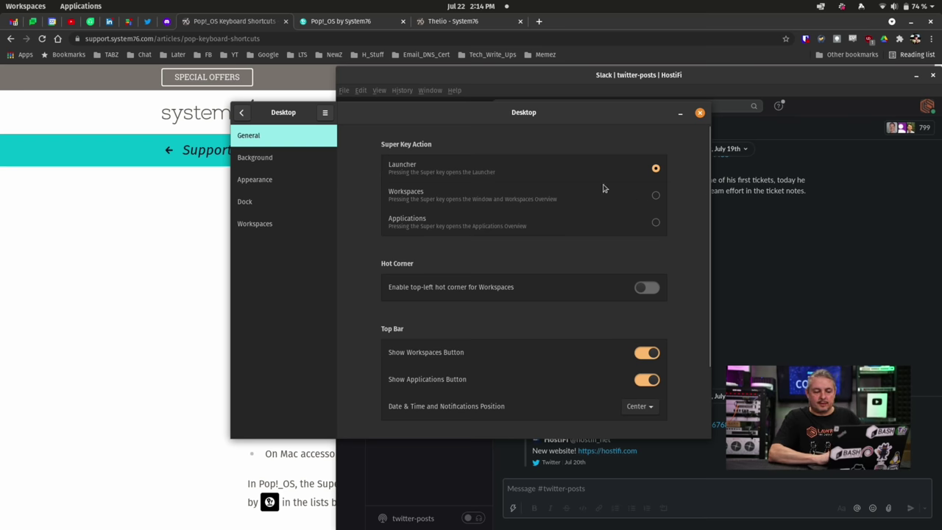
Step: Set Super Key Action to Workspaces, test it with Super, then revert to Launcher
{"action": "left_click", "coordinate": [656, 196]}
{"action": "key", "text": "super"}
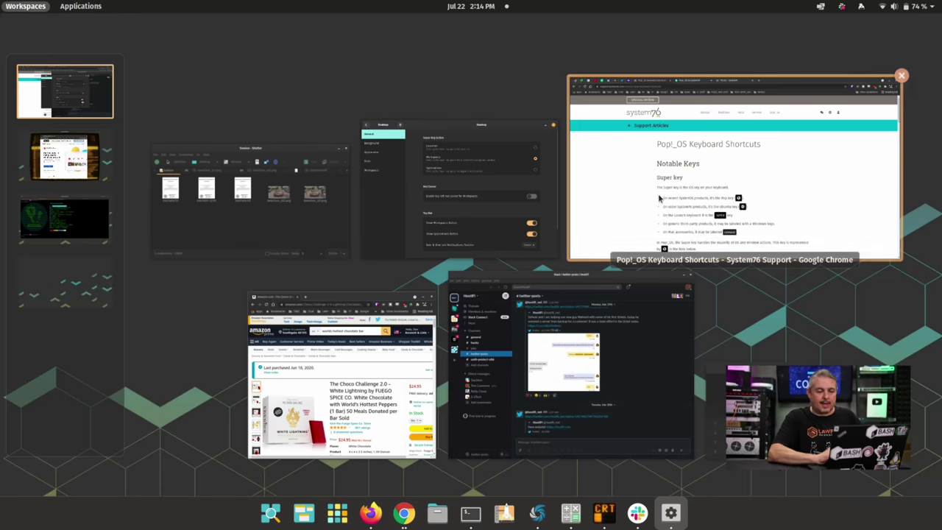
{"action": "key", "text": "super"}
{"action": "left_click", "coordinate": [656, 169]}
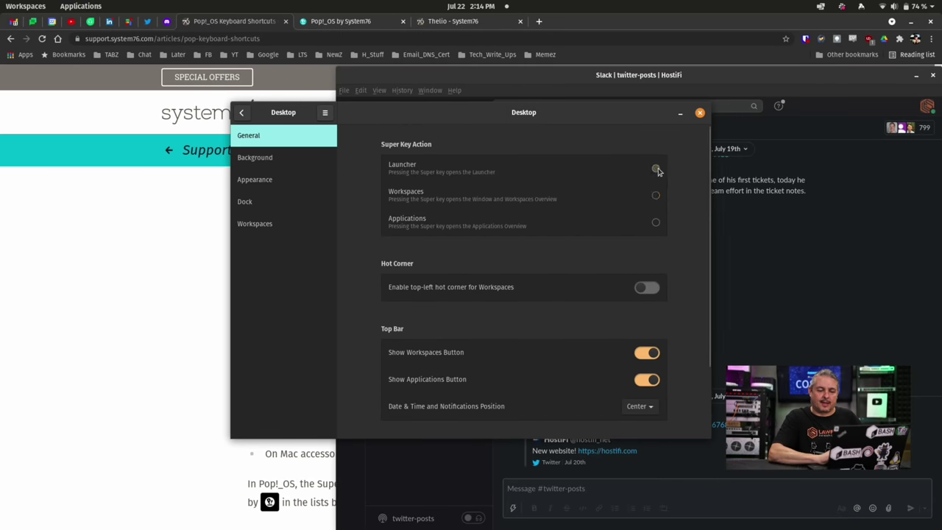
Step: Test the Applications Super Key Action, restore Launcher, and bring up the Applications grid
{"action": "left_click", "coordinate": [656, 223]}
{"action": "key", "text": "super"}
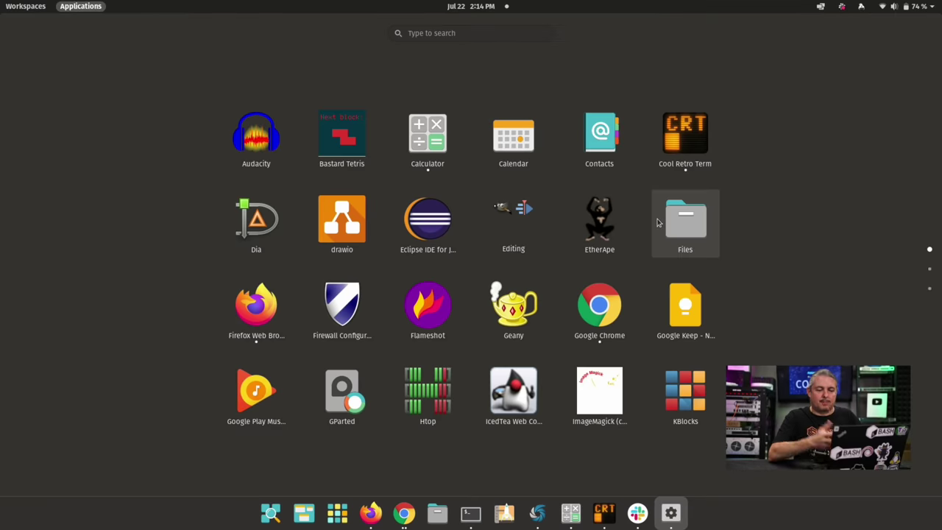
{"action": "key", "text": "super"}
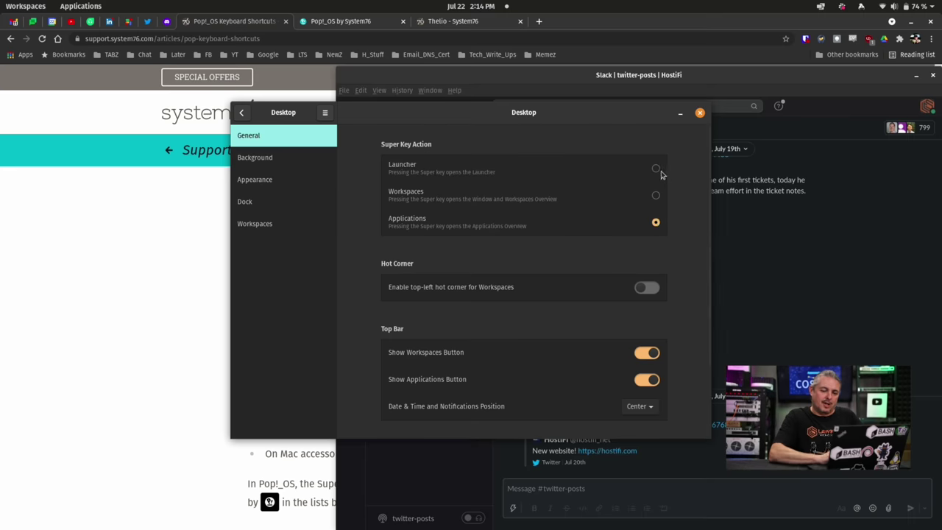
{"action": "left_click", "coordinate": [656, 169]}
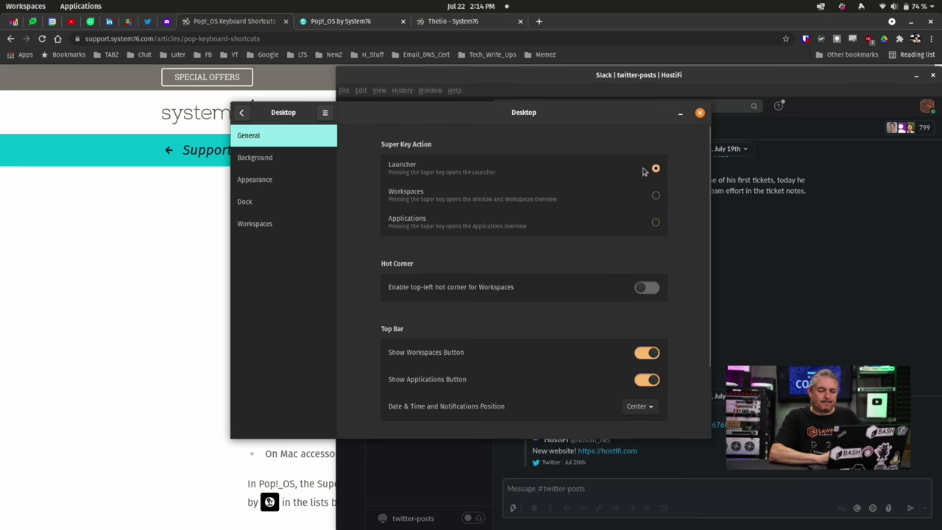
{"action": "left_click", "coordinate": [90, 6]}
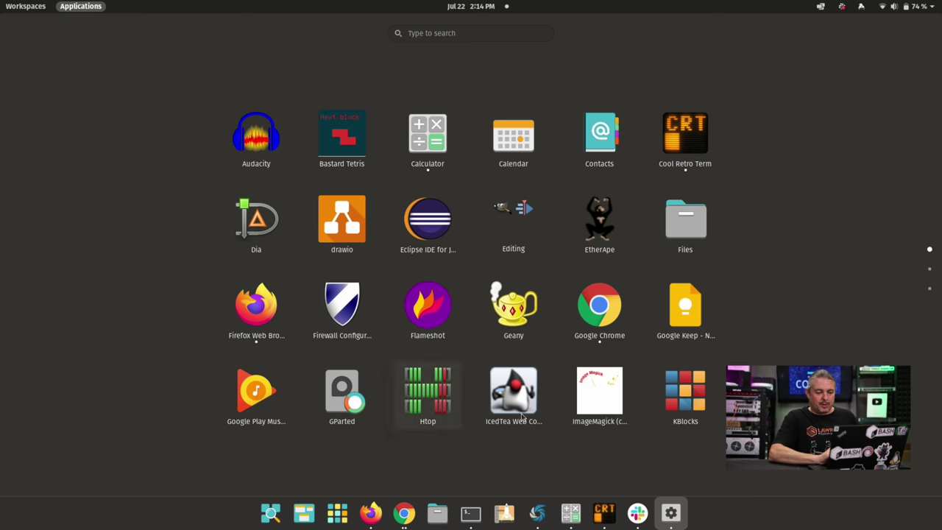
Step: Search the Applications grid for 'vir', launch VirtualBox, and drag its window out of tiling
{"action": "scroll", "coordinate": [590, 193], "scroll_direction": "down", "scroll_amount": 6}
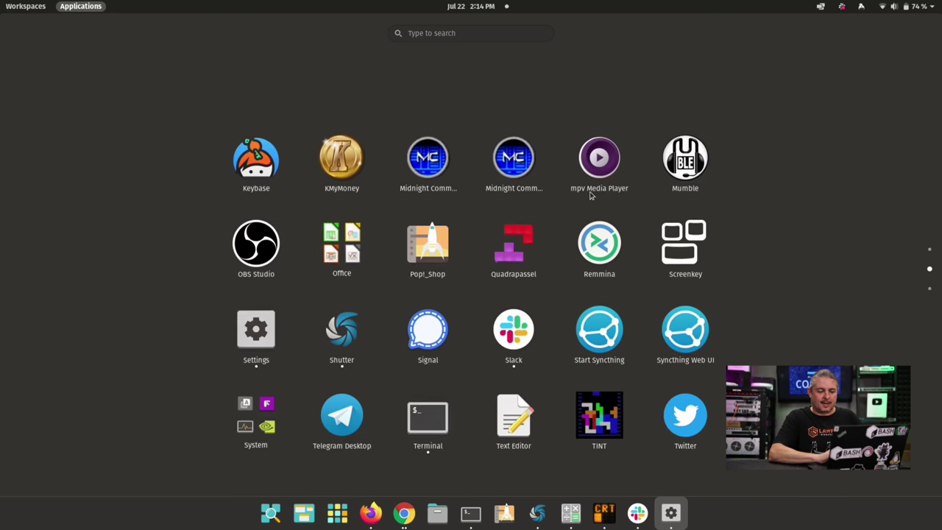
{"action": "left_click", "coordinate": [449, 33]}
{"action": "type", "text": "vir"}
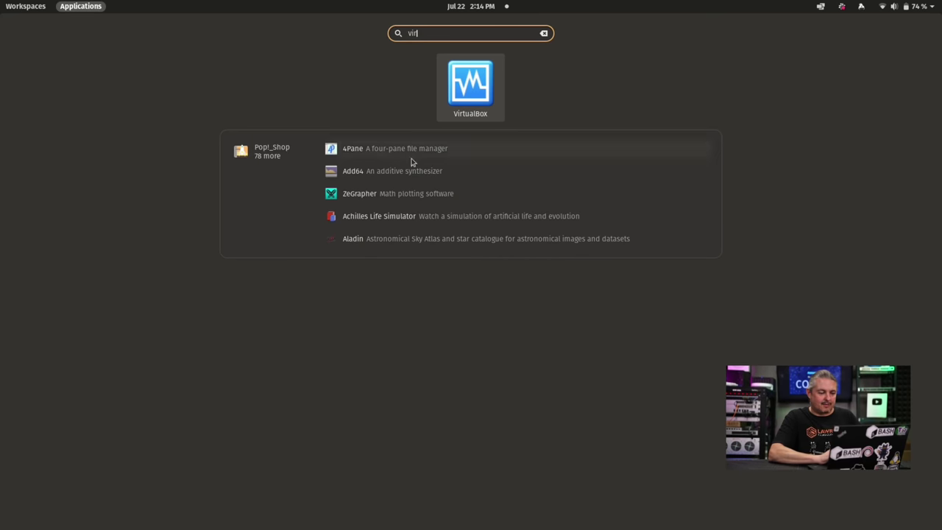
{"action": "left_click", "coordinate": [469, 95]}
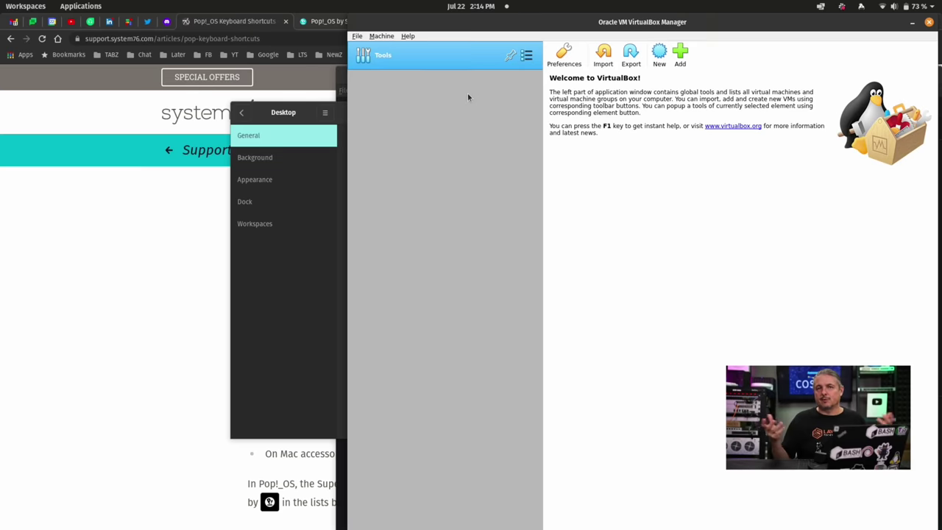
{"action": "left_click_drag", "start_coordinate": [688, 23], "coordinate": [626, 192]}
Step: On the Settings Dock page, change Dock Visibility from Intelligently hide to Always visible
{"action": "left_click", "coordinate": [633, 121]}
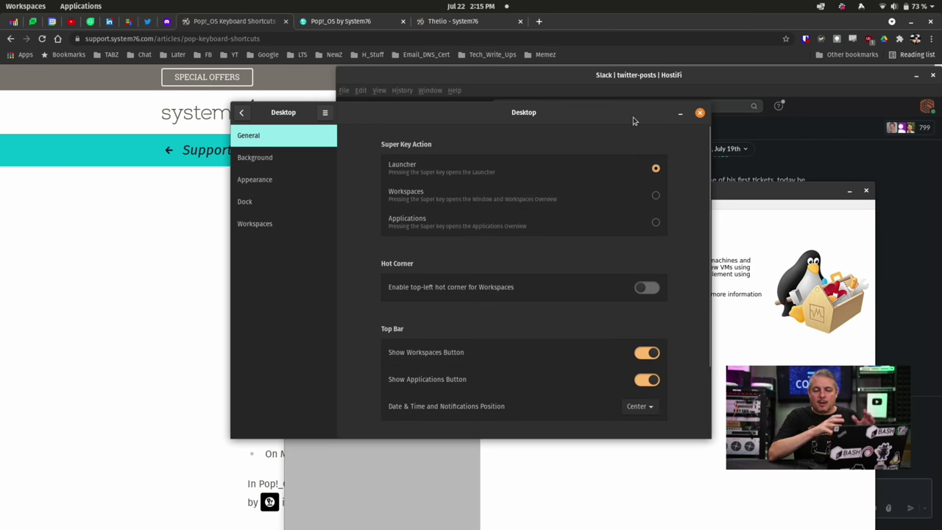
{"action": "mouse_move", "coordinate": [254, 524]}
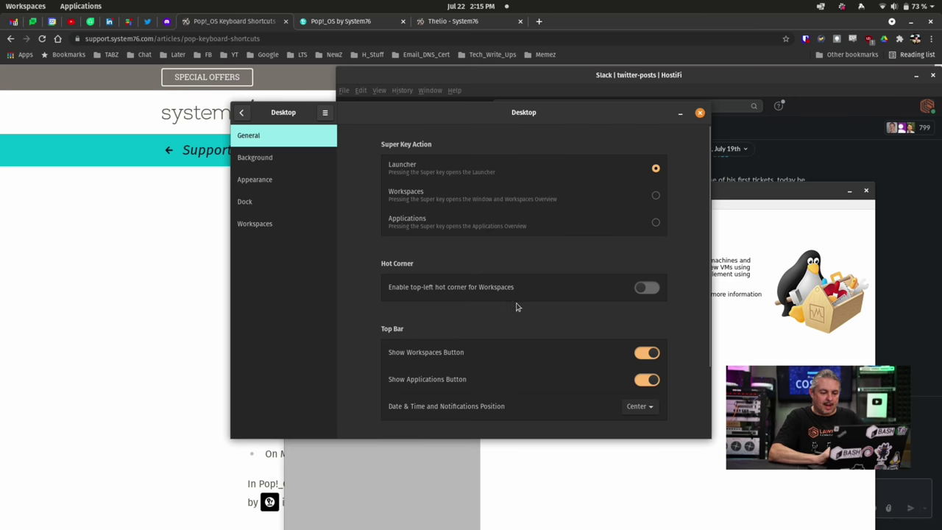
{"action": "key", "text": "Down"}
{"action": "key", "text": "Down"}
{"action": "key", "text": "Down"}
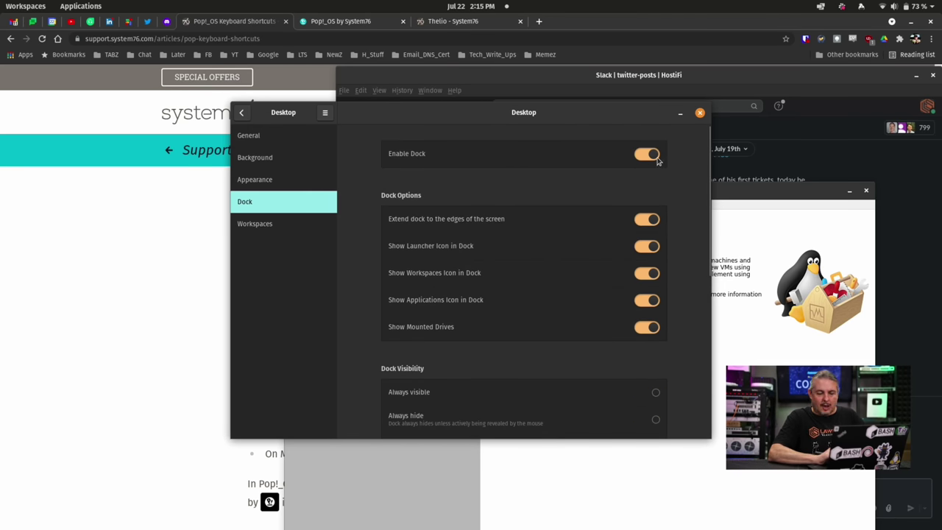
{"action": "scroll", "coordinate": [545, 227], "scroll_direction": "down", "scroll_amount": 5}
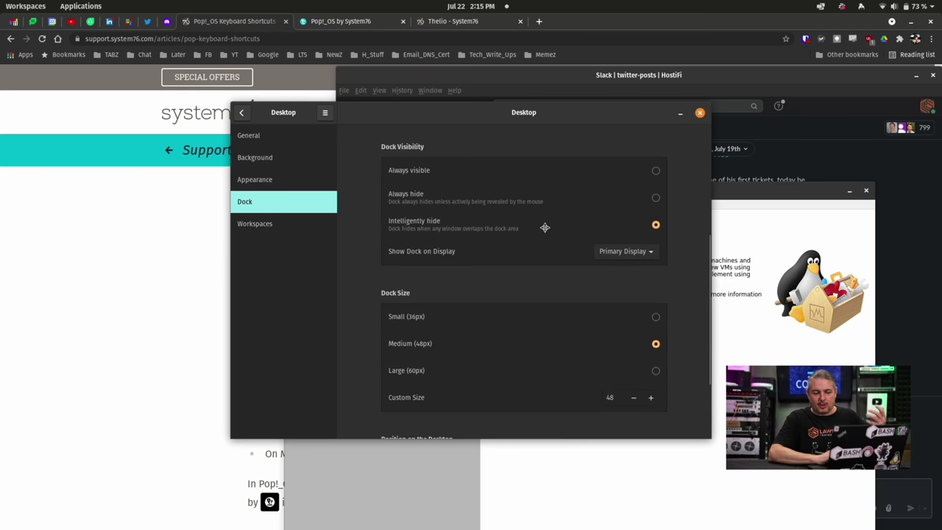
{"action": "scroll", "coordinate": [604, 257], "scroll_direction": "up", "scroll_amount": 3}
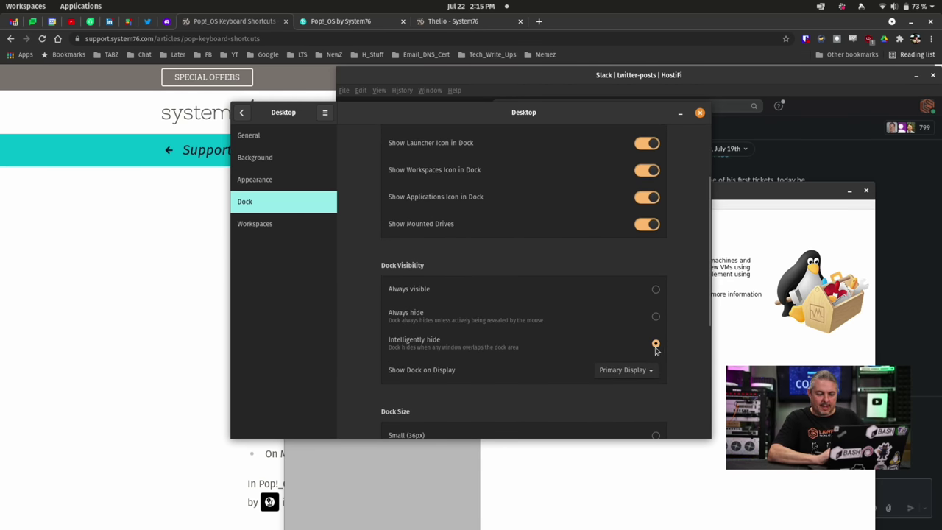
{"action": "left_click", "coordinate": [656, 291]}
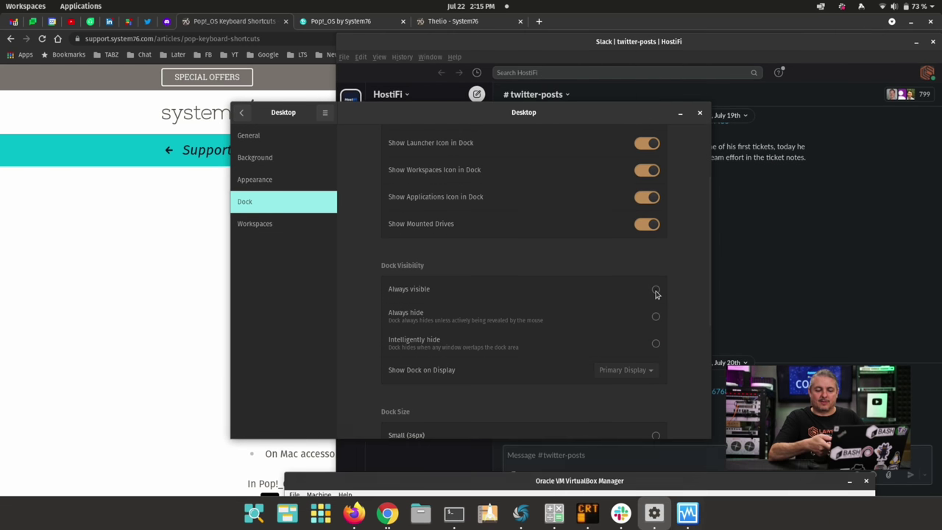
Step: Restore Intelligently hide, then switch through Calculator, Slack, Terminal and Cool Retro Term from the dock
{"action": "left_click", "coordinate": [656, 343]}
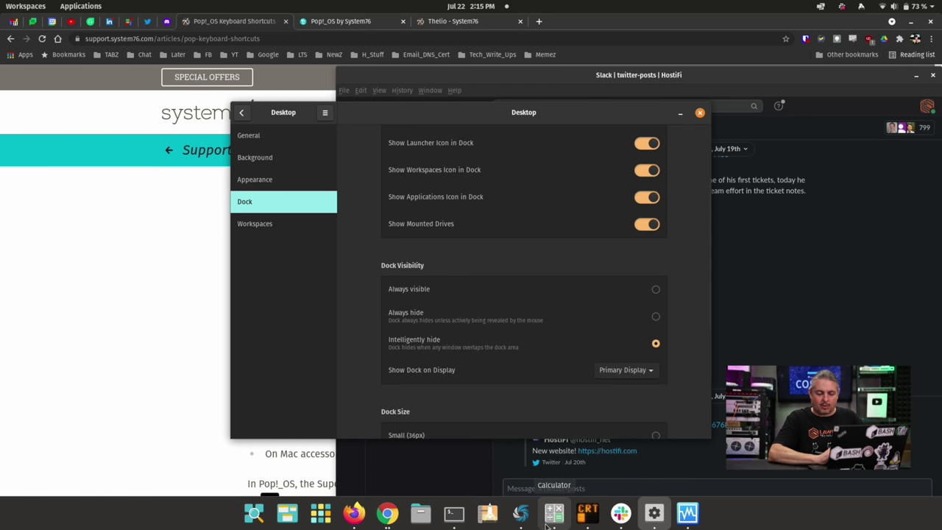
{"action": "left_click", "coordinate": [554, 513]}
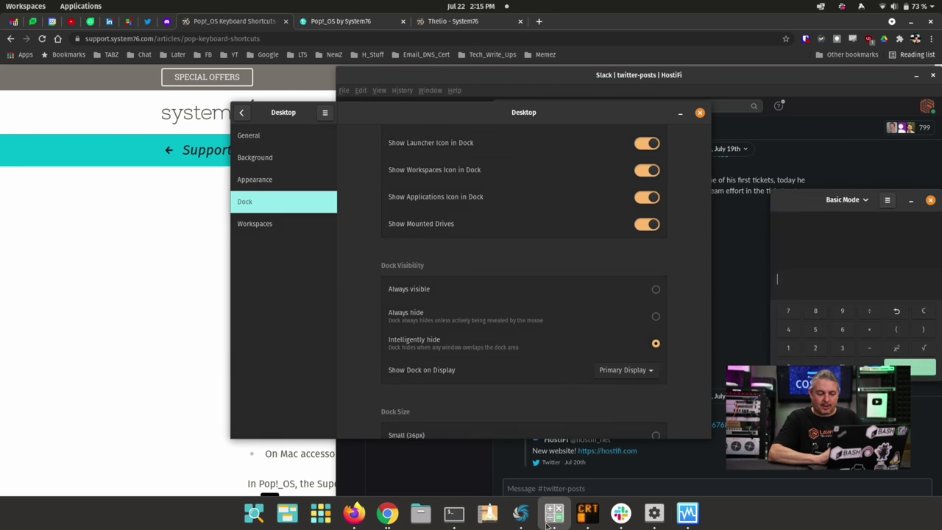
{"action": "left_click", "coordinate": [622, 513]}
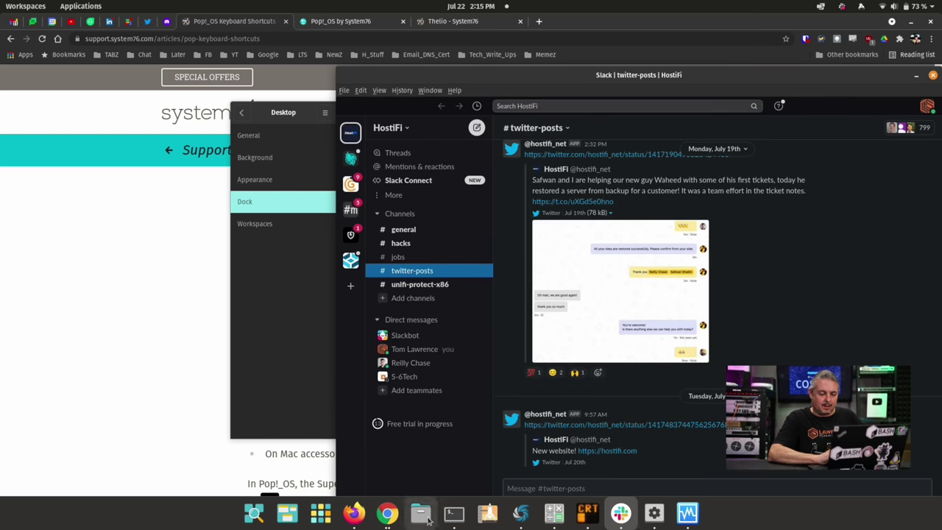
{"action": "left_click", "coordinate": [454, 515]}
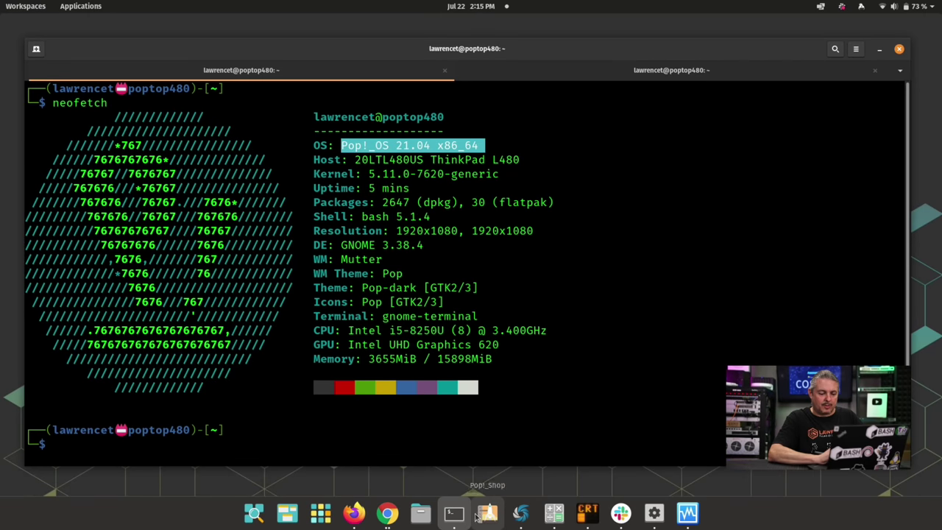
{"action": "left_click", "coordinate": [588, 514]}
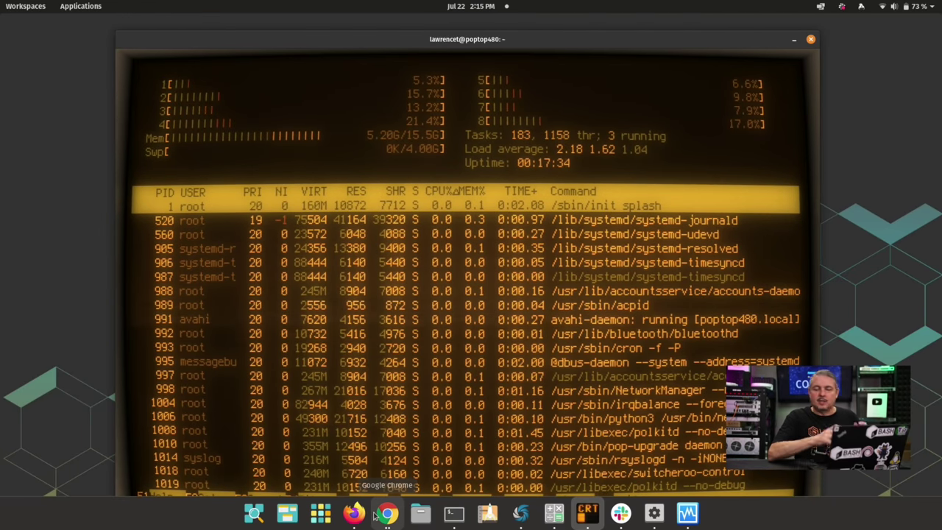
Step: Open and close the dock's Applications grid, Workspaces overview and Launcher search in turn
{"action": "left_click", "coordinate": [312, 520]}
{"action": "left_click", "coordinate": [312, 520]}
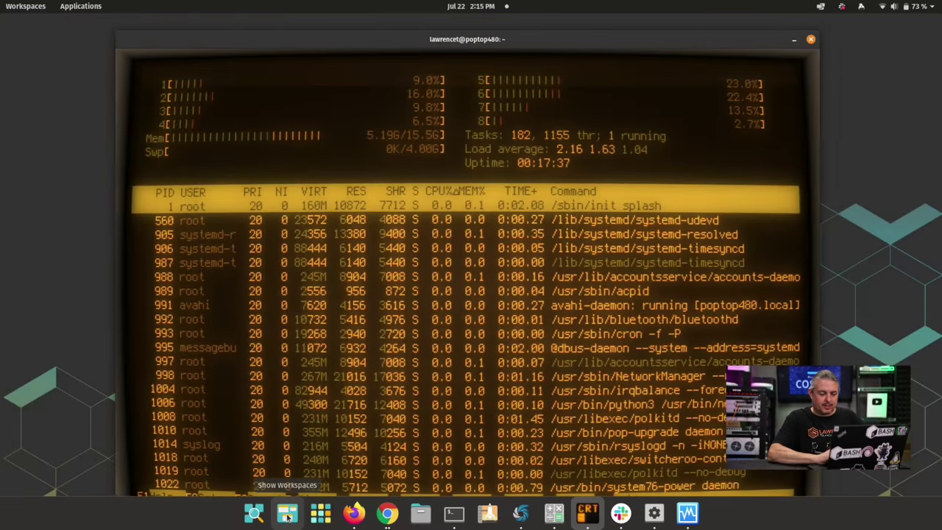
{"action": "left_click", "coordinate": [287, 516]}
{"action": "left_click", "coordinate": [287, 516]}
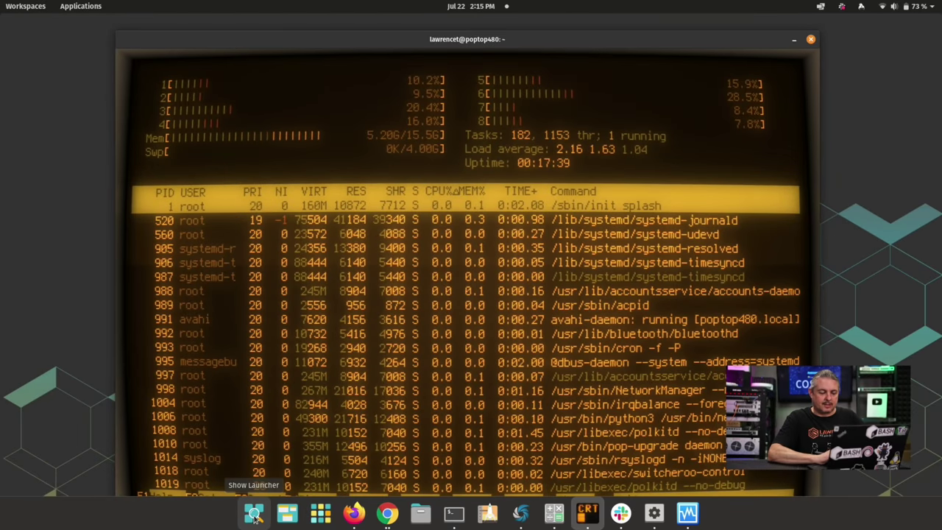
{"action": "left_click", "coordinate": [255, 518]}
{"action": "left_click", "coordinate": [255, 519]}
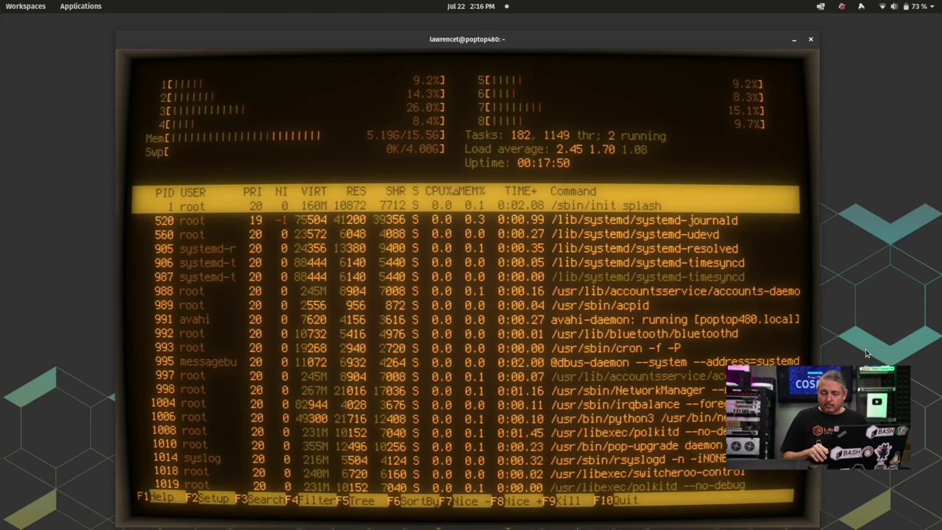
Step: Browse the workspaces, visiting the neofetch terminal workspace and then the Chrome and Slack one
{"action": "key", "text": "super"}
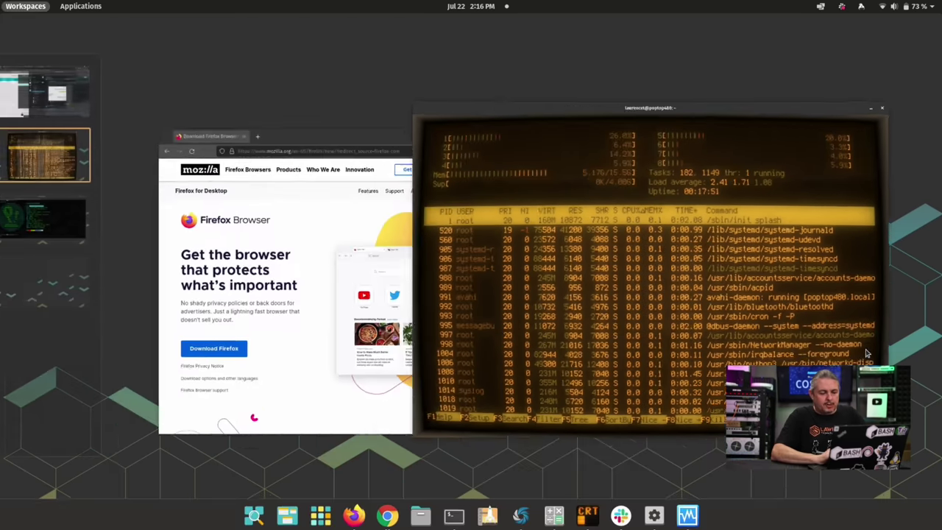
{"action": "left_click", "coordinate": [84, 231]}
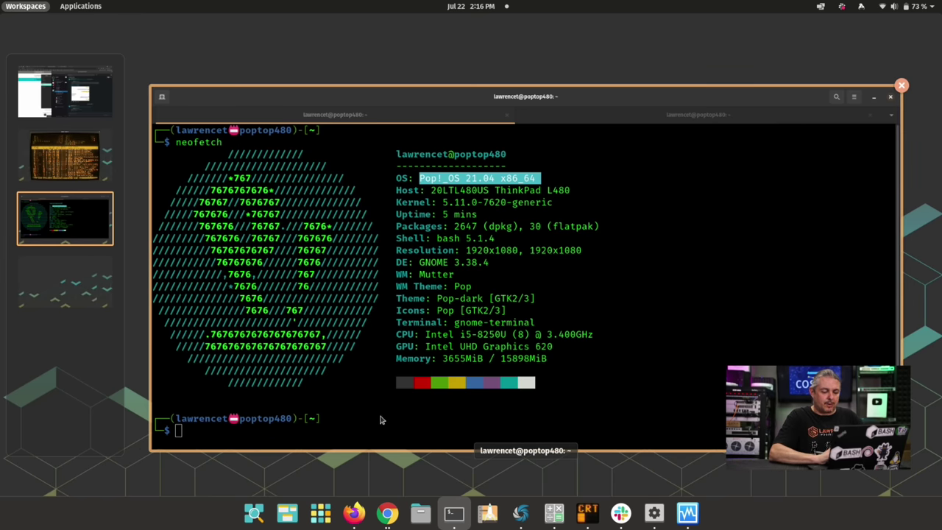
{"action": "left_click", "coordinate": [554, 513]}
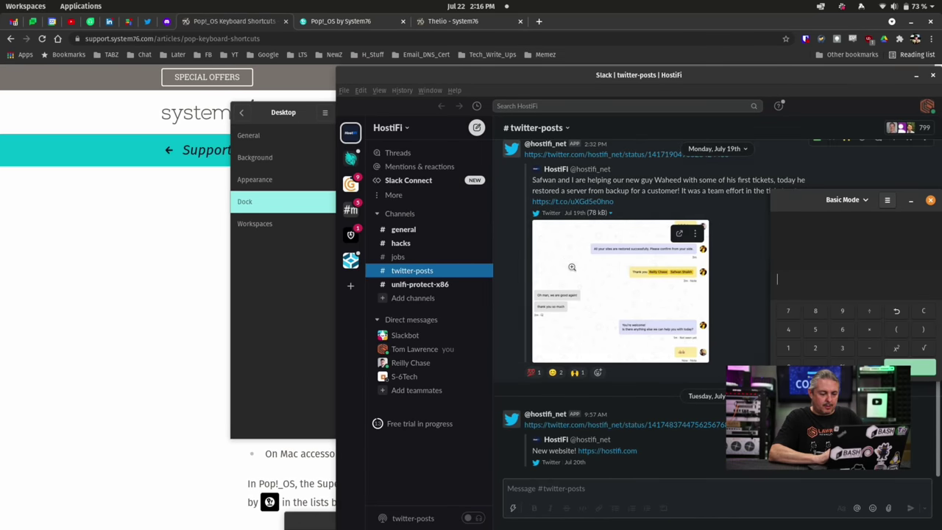
Step: Bring up Calculator via a 'cal' search and drag it onto an empty workspace
{"action": "key", "text": "super"}
{"action": "type", "text": "cal"}
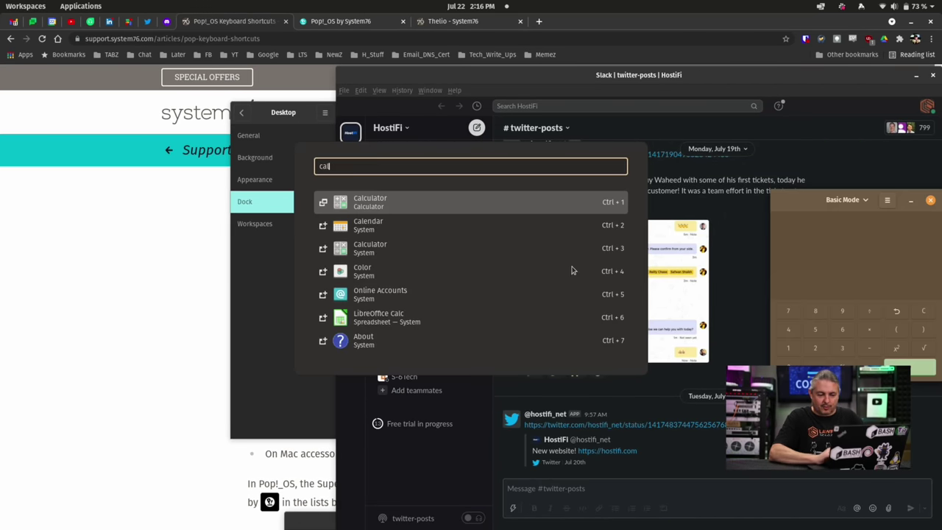
{"action": "key", "text": "Return"}
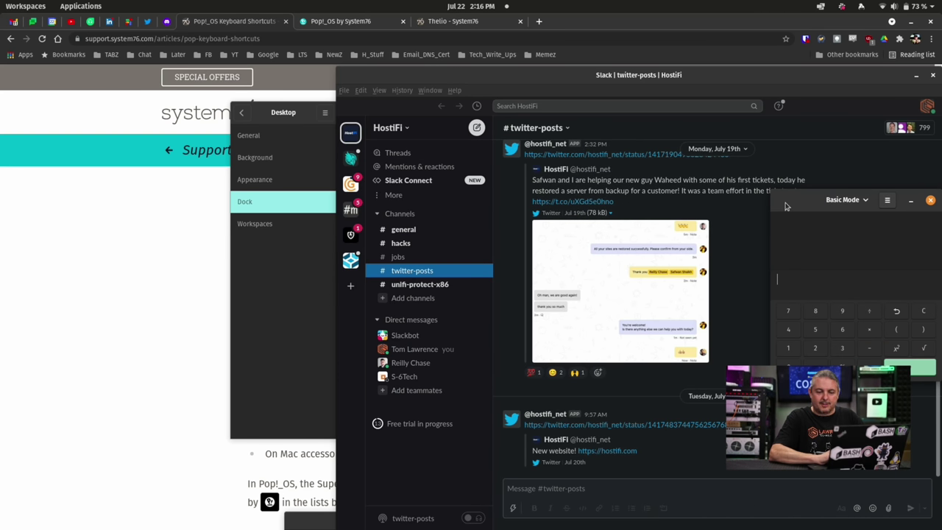
{"action": "left_click_drag", "start_coordinate": [785, 203], "coordinate": [381, 160]}
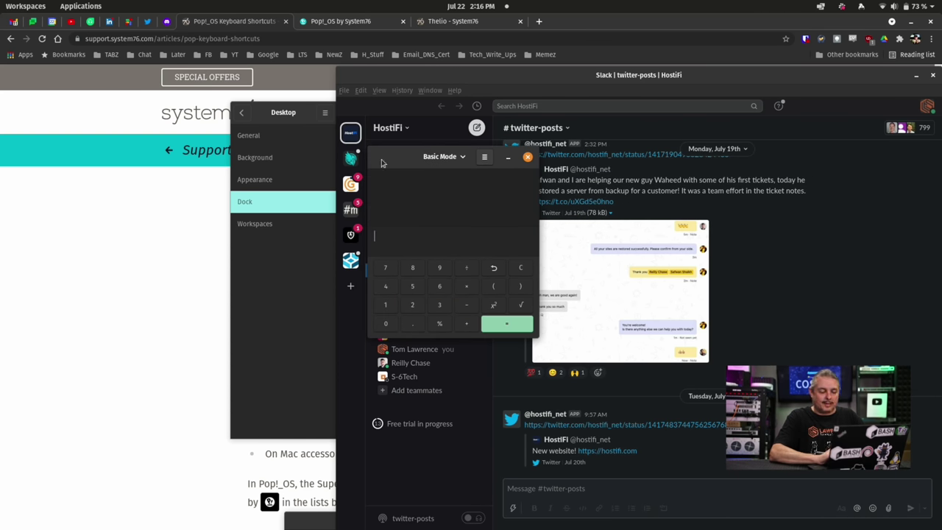
{"action": "key", "text": "super"}
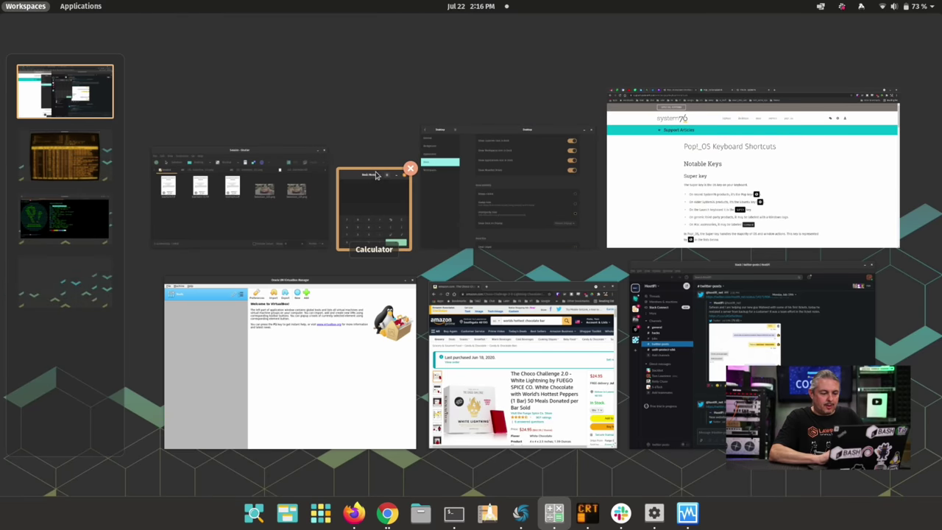
{"action": "left_click_drag", "start_coordinate": [379, 187], "coordinate": [81, 223]}
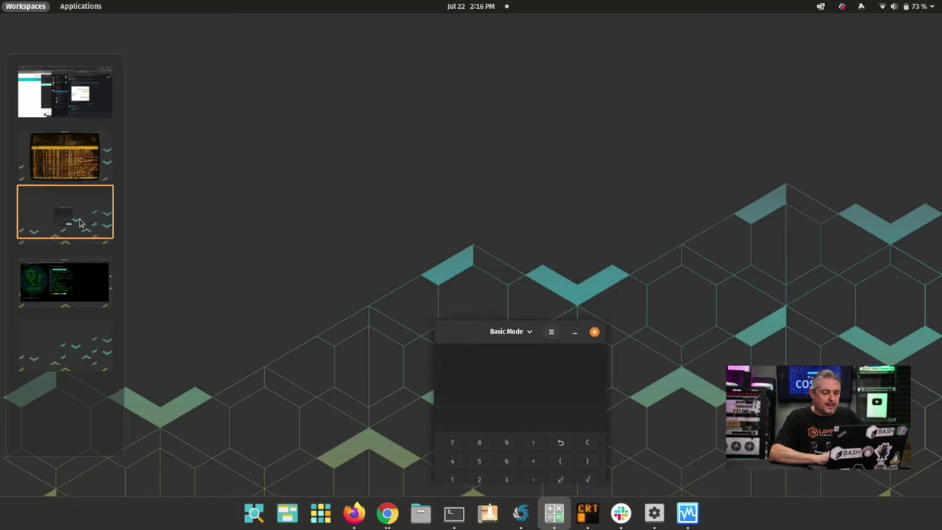
{"action": "left_click", "coordinate": [548, 379]}
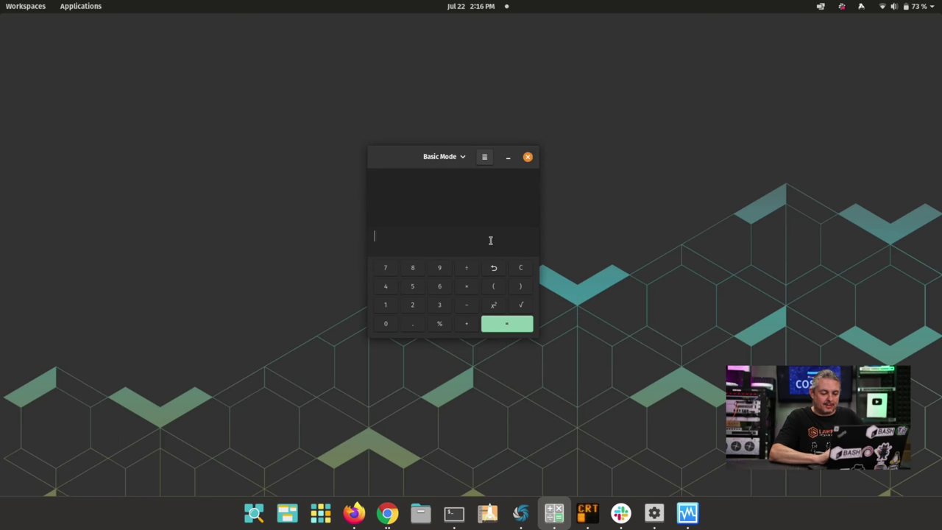
Step: From the Firefox workspace, launch Calculator via a 'cal' search, then Alt+Tab to Settings
{"action": "left_click", "coordinate": [354, 513]}
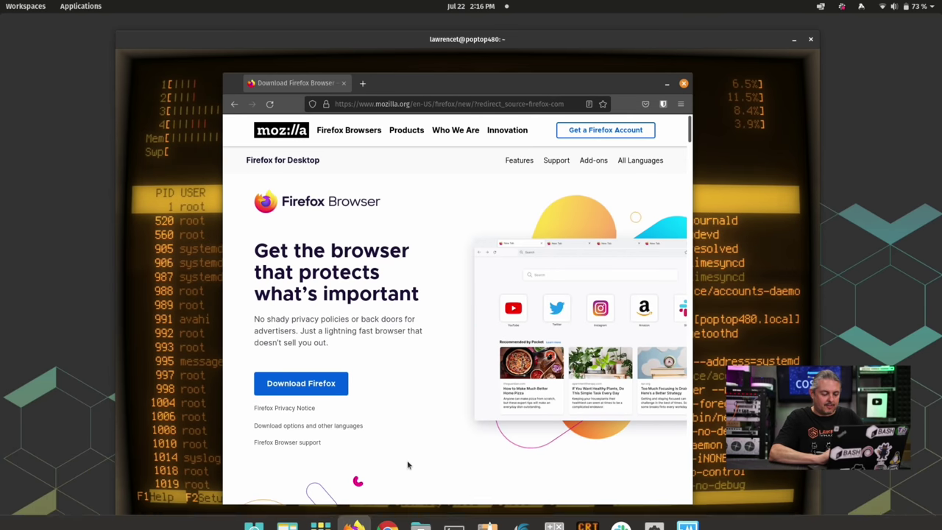
{"action": "key", "text": "super"}
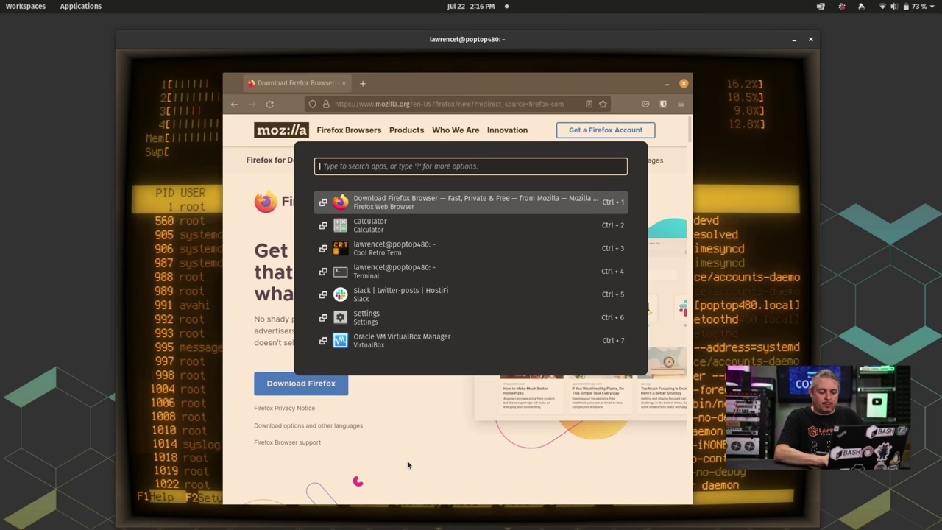
{"action": "type", "text": "cal"}
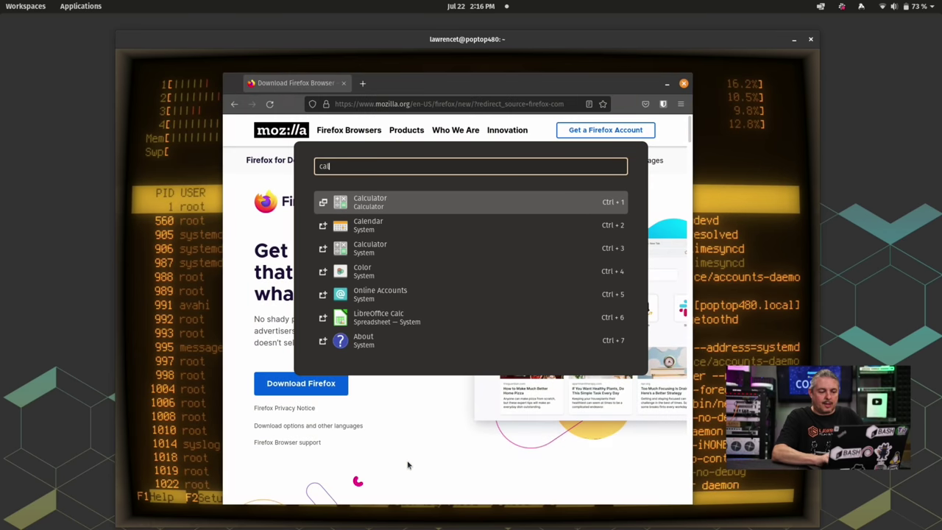
{"action": "left_click", "coordinate": [407, 208]}
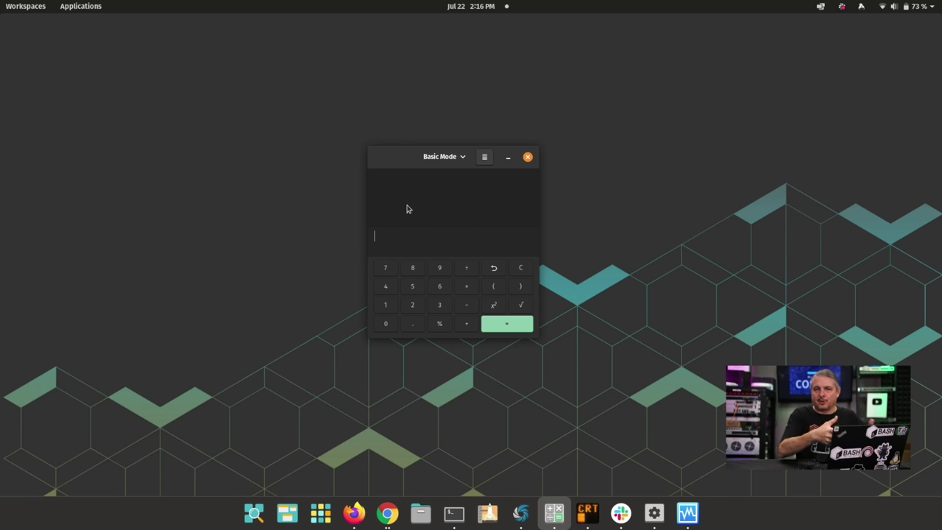
{"action": "key", "text": "alt+Tab"}
{"action": "key", "text": "alt+Tab"}
{"action": "key", "text": "alt+Tab"}
{"action": "key", "text": "alt+Tab"}
{"action": "key", "text": "alt+Tab"}
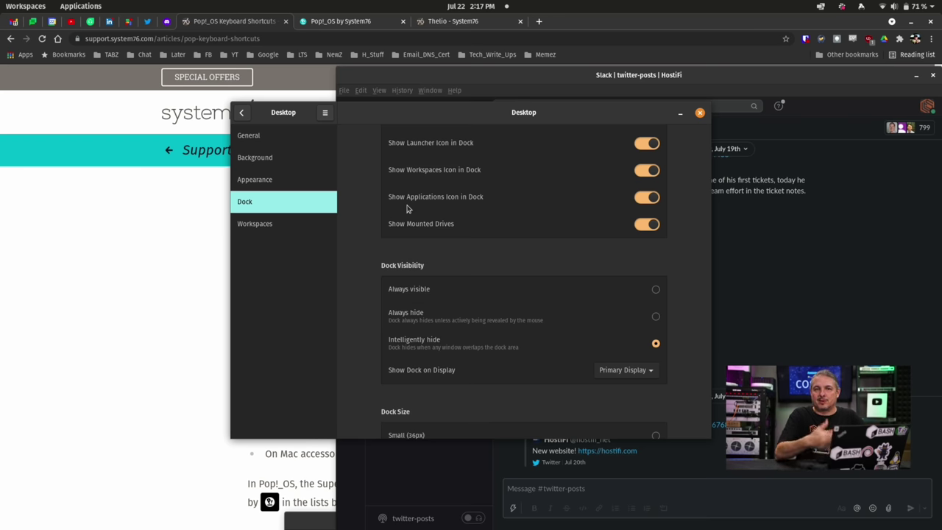
Step: Bring Chrome's Pop!_OS Keyboard Shortcuts page forward, check its tab list, and scroll the article
{"action": "left_click", "coordinate": [750, 27]}
{"action": "left_click", "coordinate": [892, 22]}
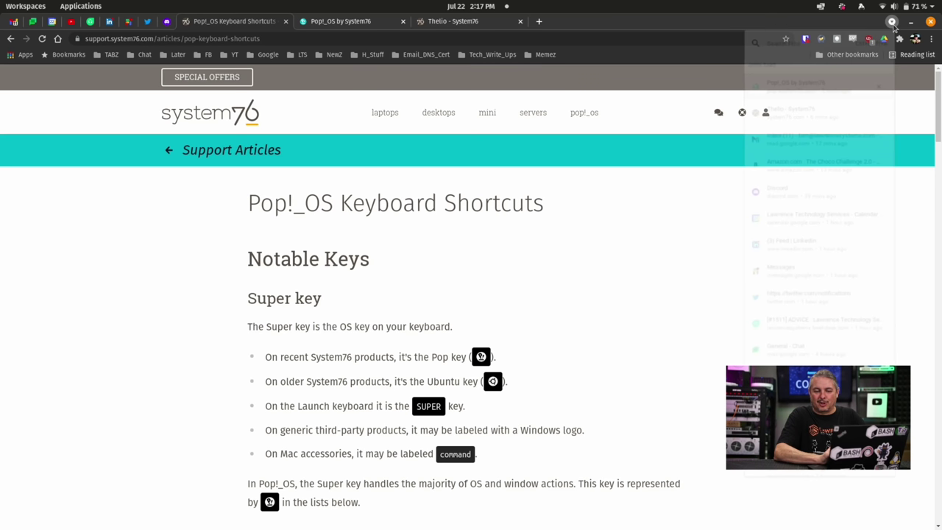
{"action": "left_click", "coordinate": [893, 25]}
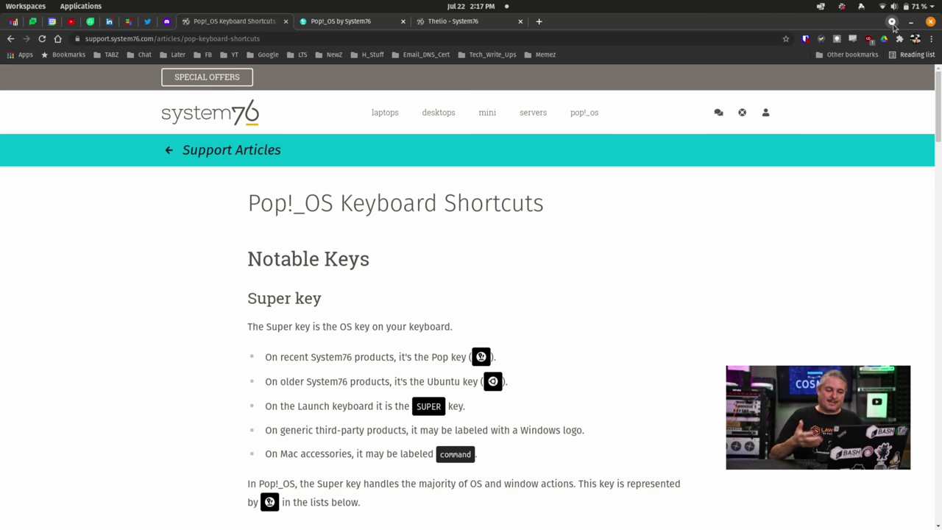
{"action": "scroll", "coordinate": [740, 294], "scroll_direction": "down", "scroll_amount": 8}
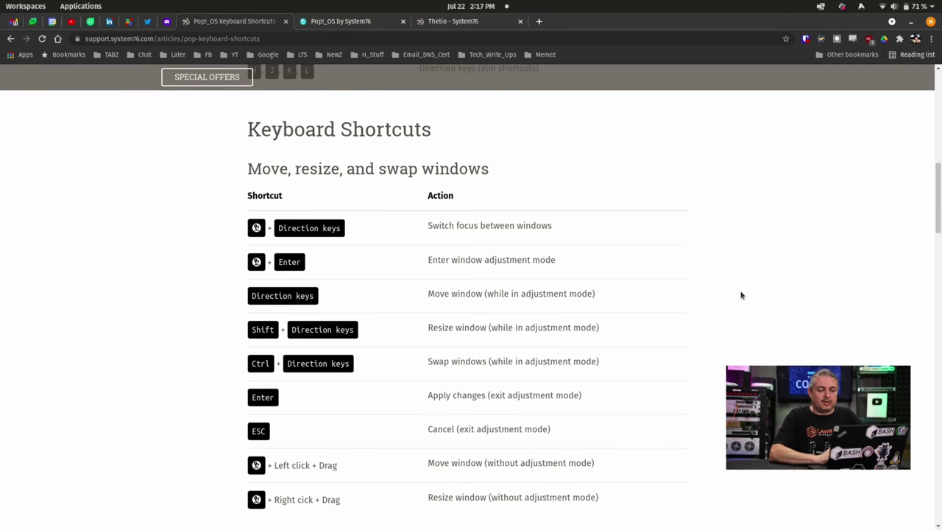
{"action": "scroll", "coordinate": [741, 295], "scroll_direction": "up", "scroll_amount": 3}
{"action": "scroll", "coordinate": [742, 295], "scroll_direction": "up", "scroll_amount": 5}
Step: Alt+Tab to the Cool Retro Term htop window, then show the workspaces overview
{"action": "key", "text": "alt+Tab"}
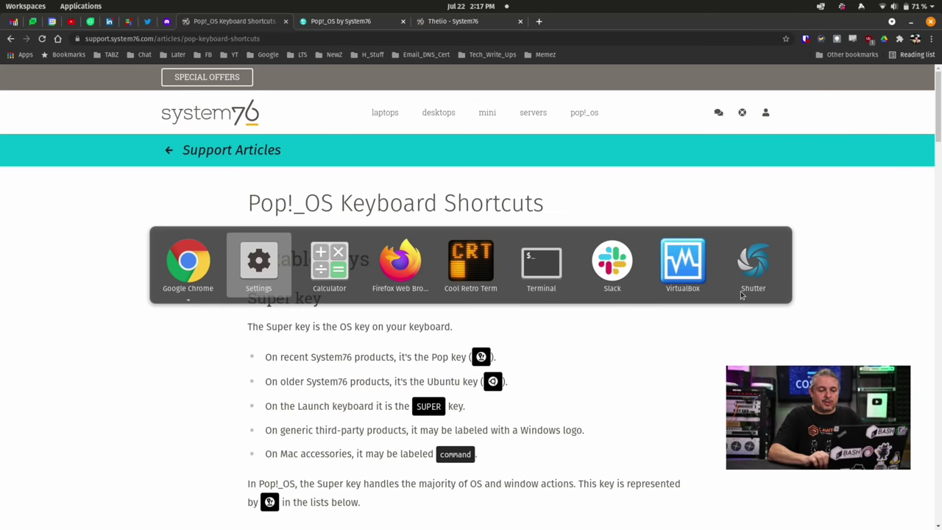
{"action": "key", "text": "alt+Tab"}
{"action": "key", "text": "alt+Tab"}
{"action": "key", "text": "alt+Tab"}
{"action": "key", "text": "alt+Tab"}
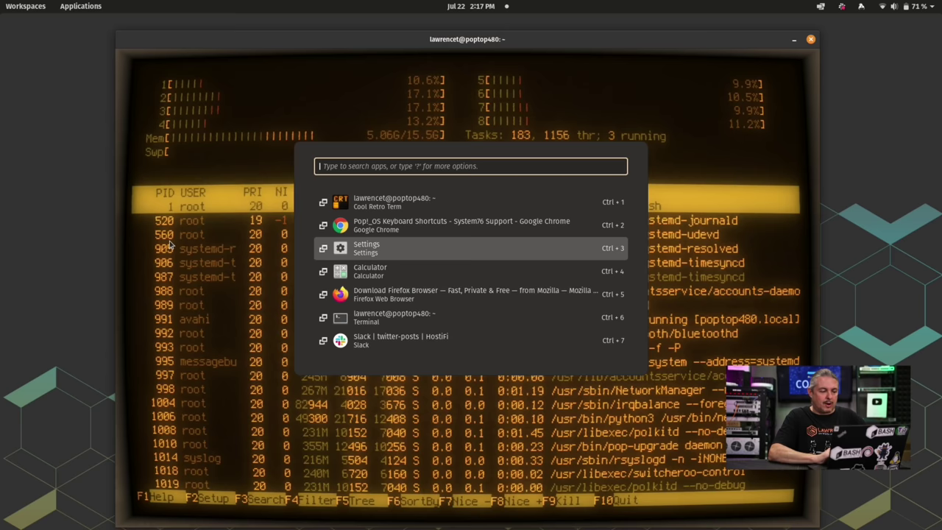
{"action": "key", "text": "Escape"}
{"action": "key", "text": "super+d"}
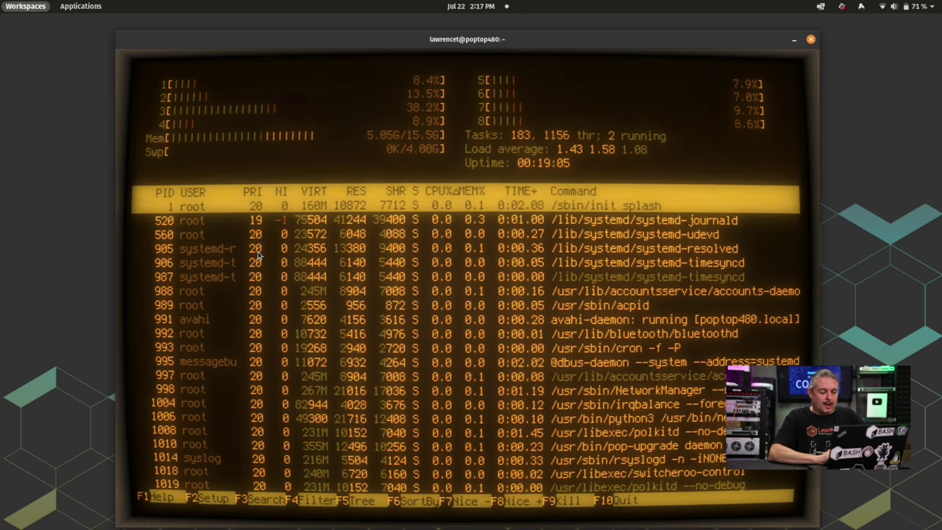
{"action": "left_click", "coordinate": [61, 245]}
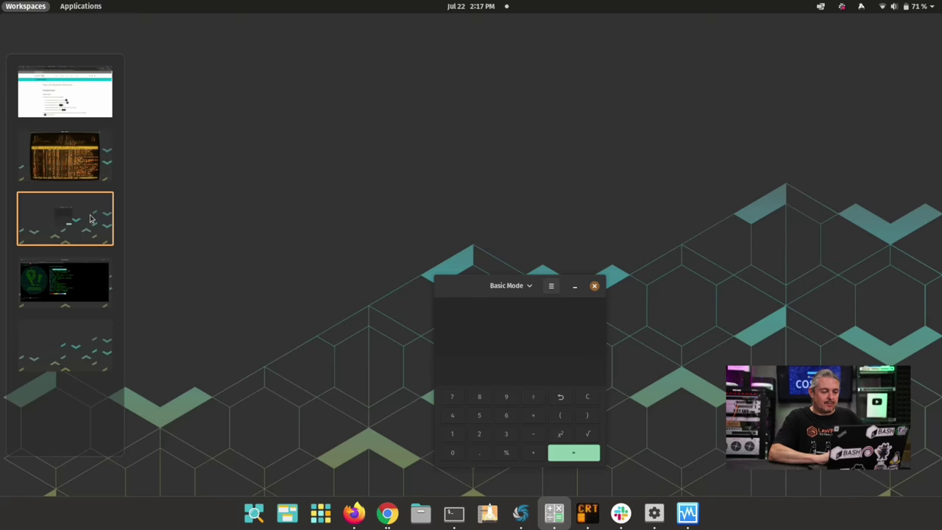
{"action": "left_click", "coordinate": [596, 290]}
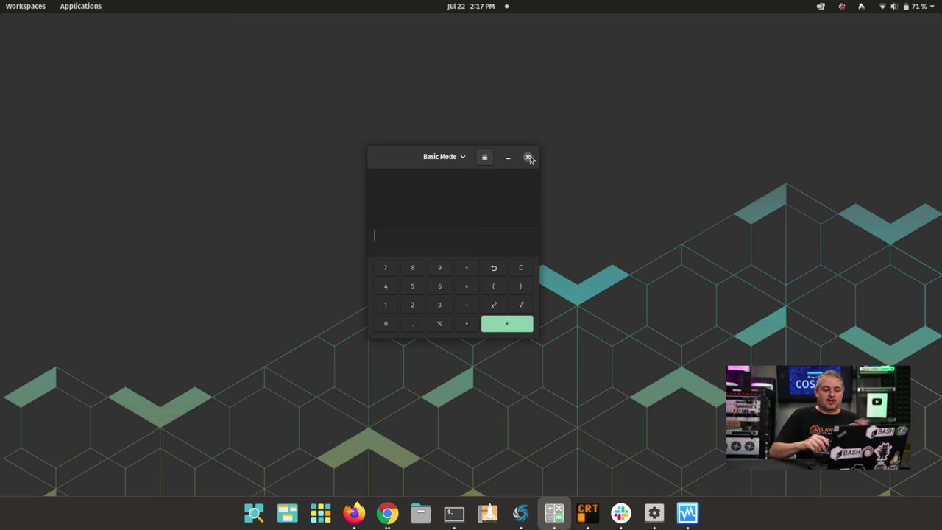
{"action": "key", "text": "alt+Tab"}
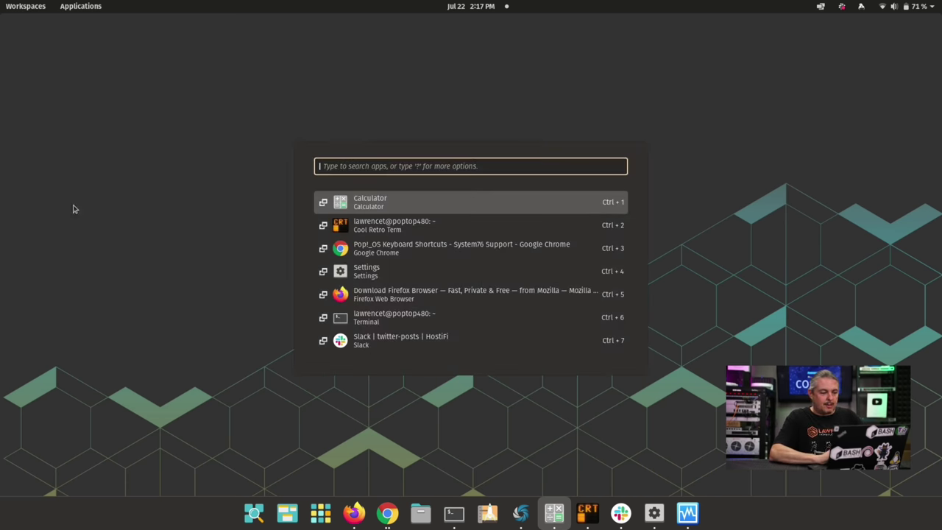
{"action": "key", "text": "super"}
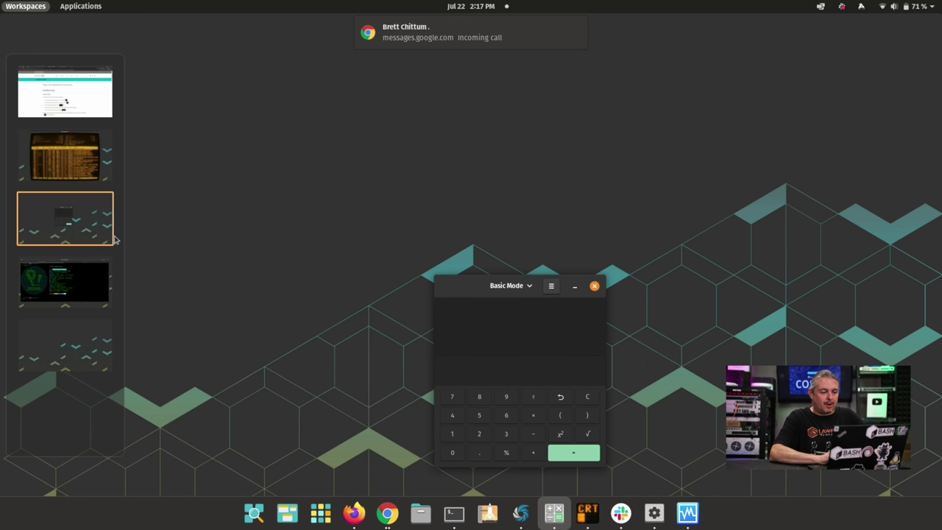
{"action": "left_click", "coordinate": [94, 211]}
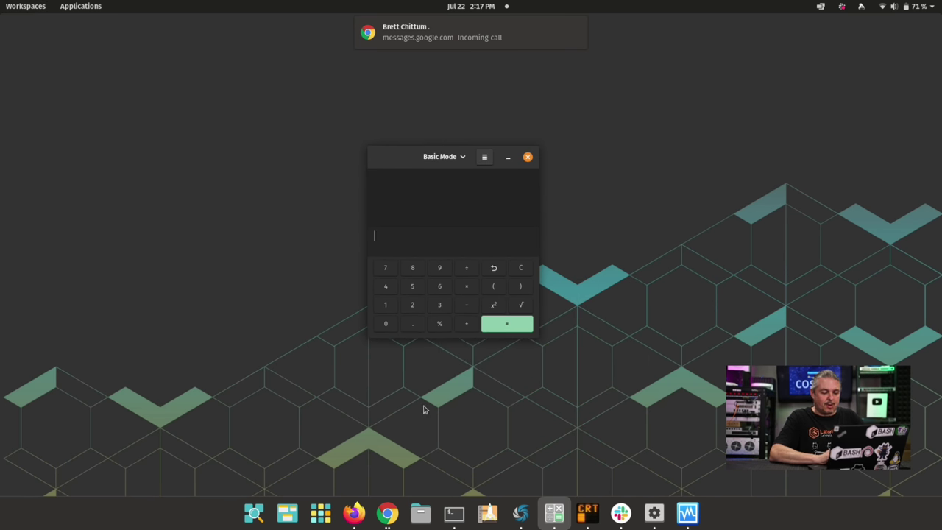
{"action": "key", "text": "super"}
Step: Search 'writ' and launch a blank LibreOffice Writer document beside Calculator
{"action": "type", "text": "writ"}
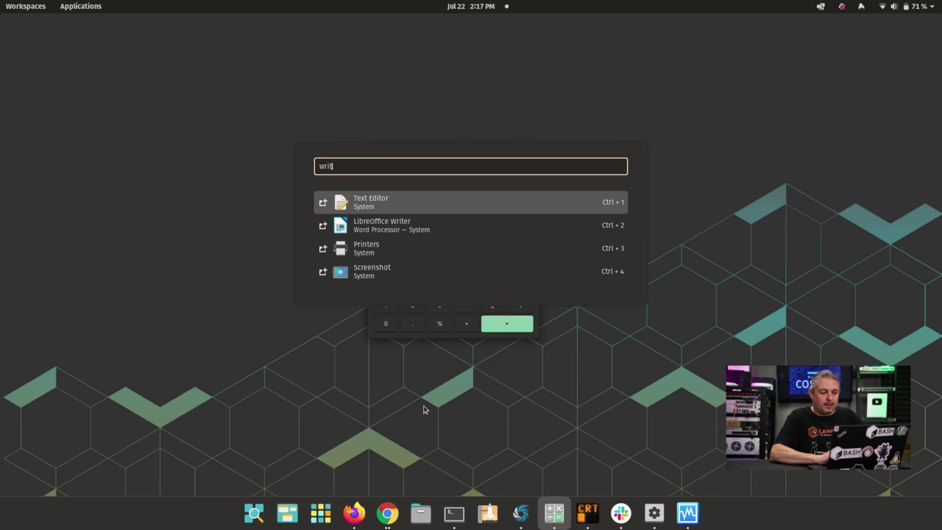
{"action": "left_click", "coordinate": [440, 229]}
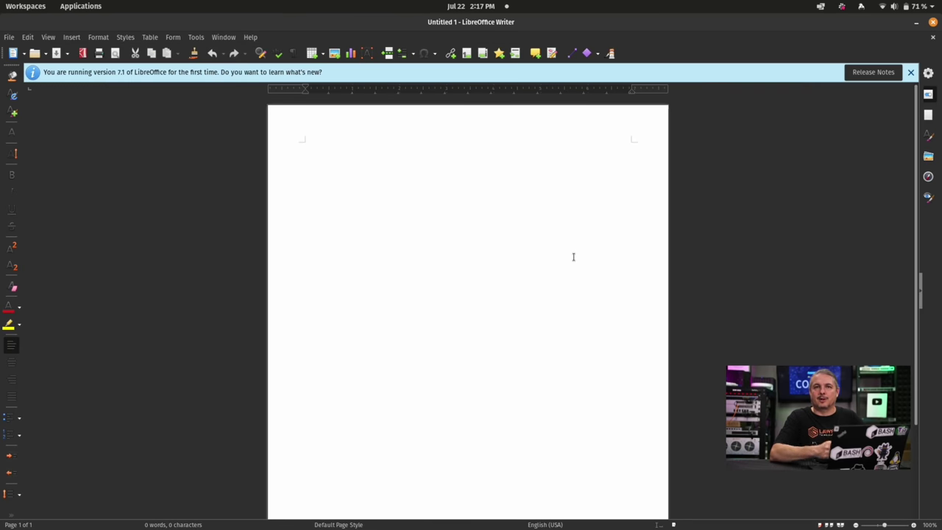
{"action": "key", "text": "super"}
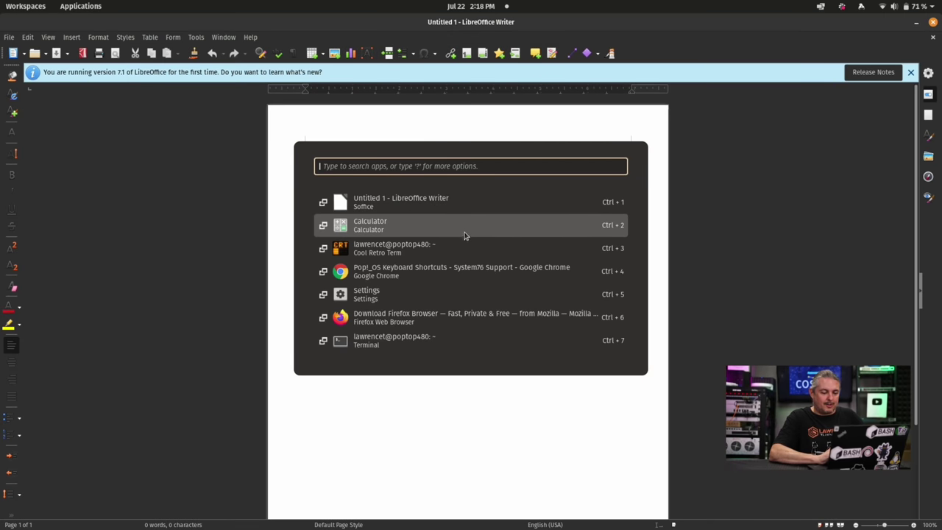
{"action": "left_click", "coordinate": [282, 238]}
Step: Switch to the first workspace and bring the Chrome Keyboard Shortcuts page to the front
{"action": "key", "text": "super+d"}
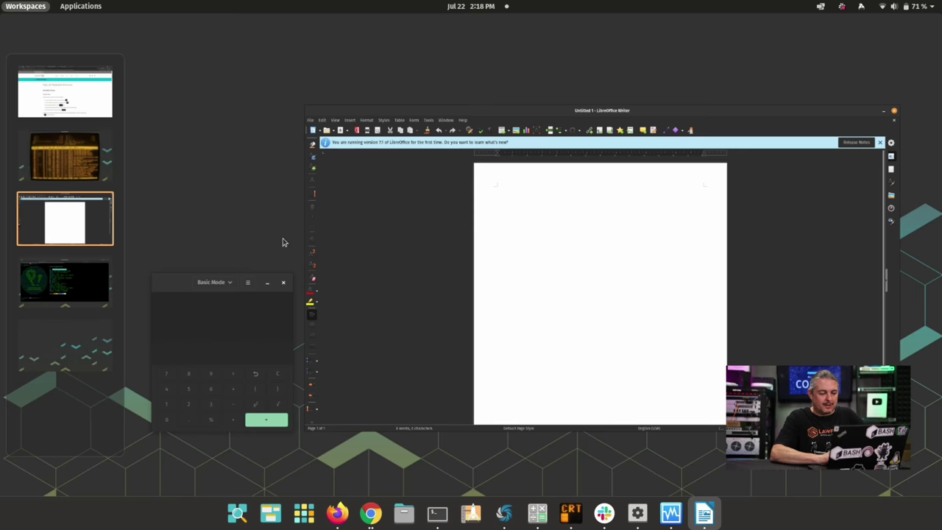
{"action": "left_click", "coordinate": [74, 147]}
{"action": "left_click", "coordinate": [87, 96]}
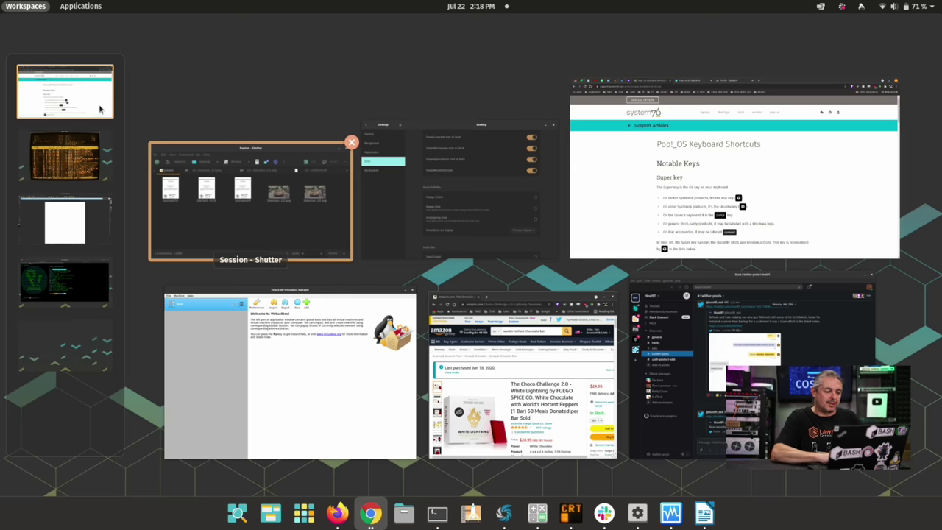
{"action": "left_click", "coordinate": [732, 163]}
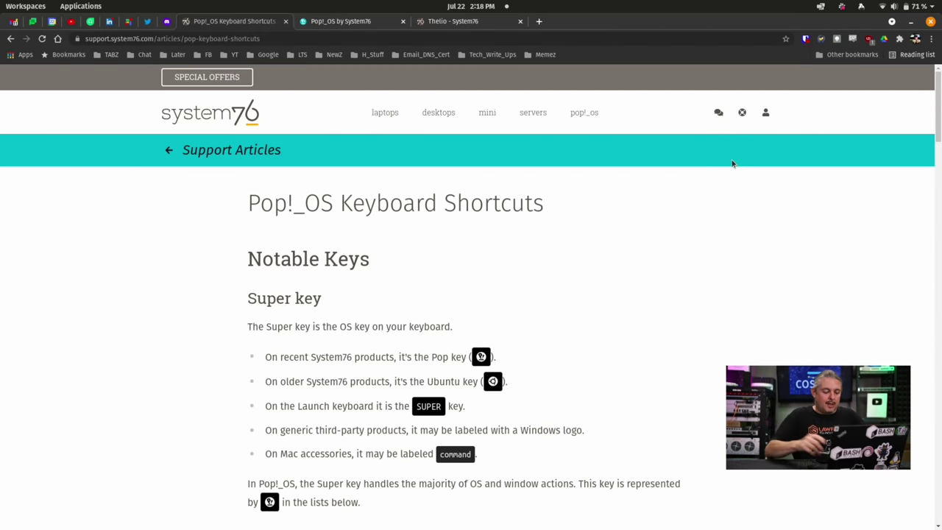
{"action": "key", "text": "super"}
{"action": "key", "text": "Escape"}
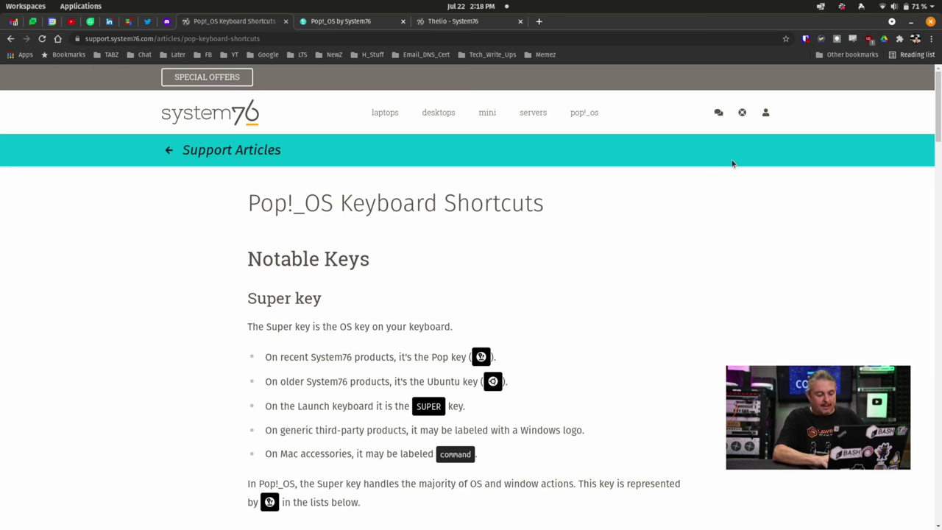
Step: Move to the empty bottom workspace and launch Kdenlive via a 'kde' search
{"action": "key", "text": "super+d"}
{"action": "left_click", "coordinate": [68, 359]}
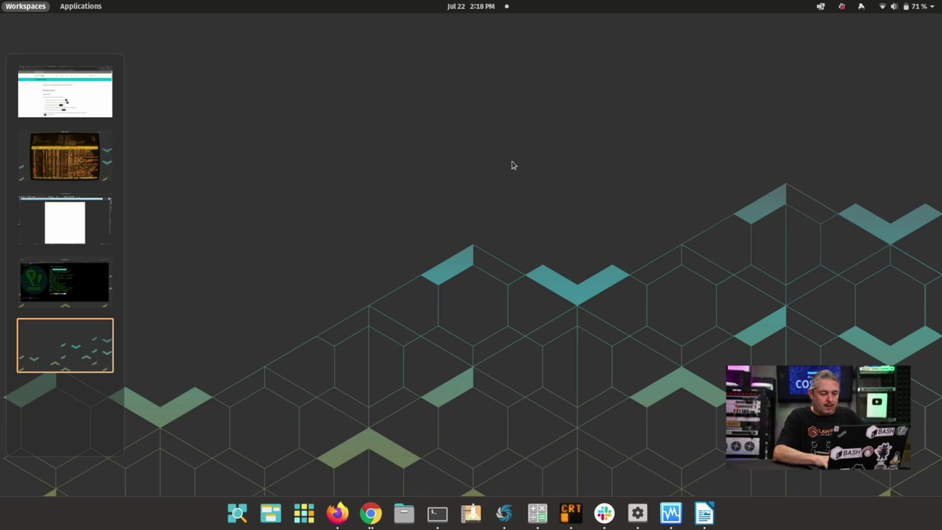
{"action": "left_click", "coordinate": [73, 335]}
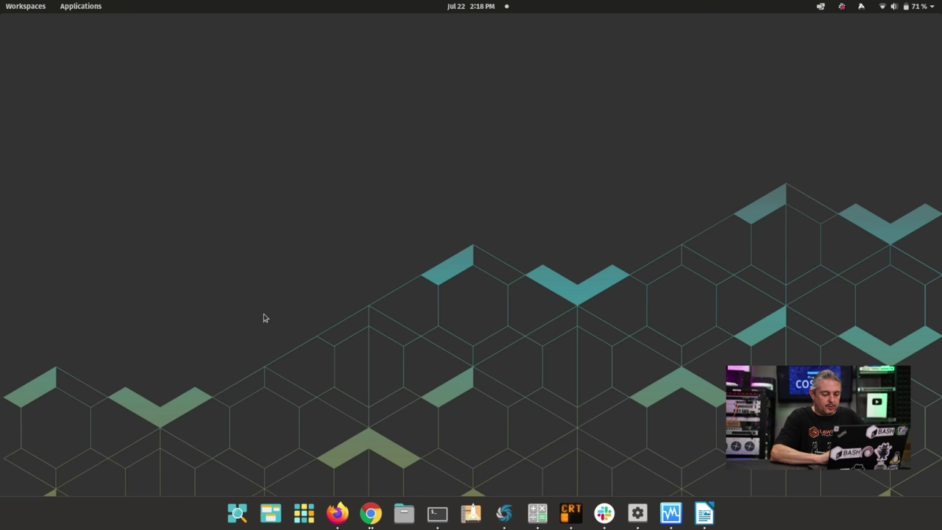
{"action": "key", "text": "super"}
{"action": "type", "text": "kde"}
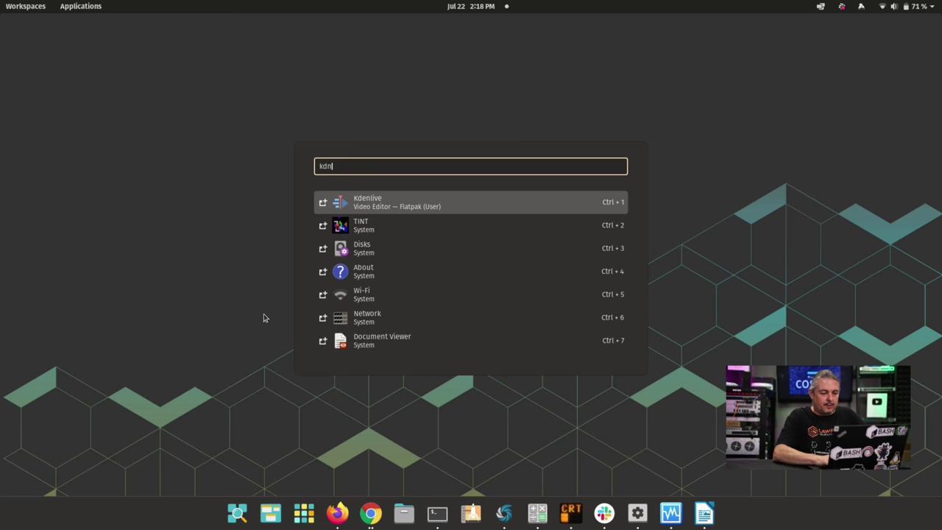
{"action": "left_click", "coordinate": [418, 212]}
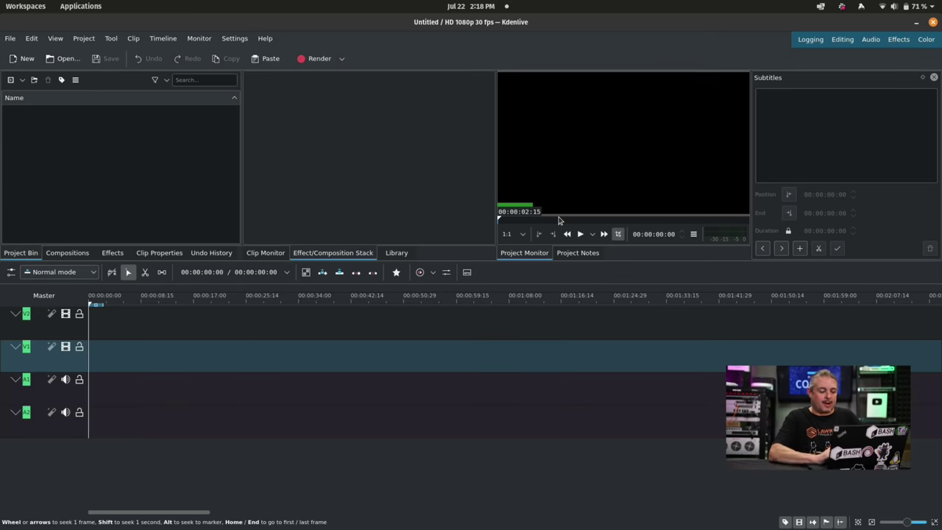
Step: Preview the terminal, Writer and Firefox/htop workspaces, then return to Chrome on the first workspace
{"action": "key", "text": "super"}
{"action": "key", "text": "Escape"}
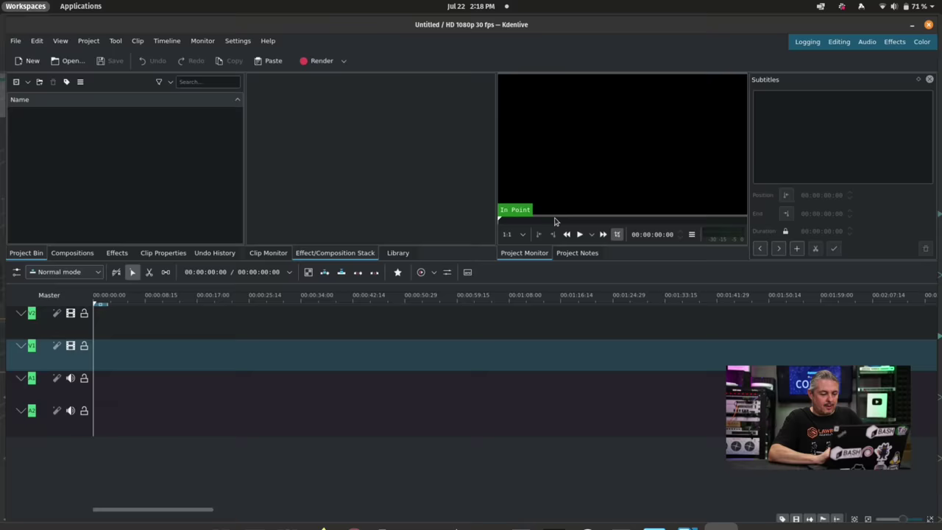
{"action": "key", "text": "super+d"}
{"action": "left_click", "coordinate": [76, 283]}
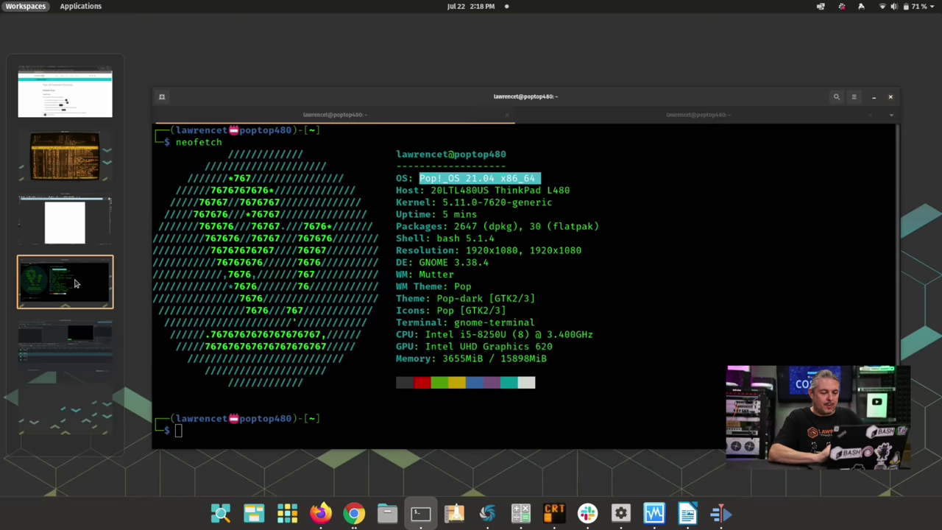
{"action": "left_click", "coordinate": [83, 228]}
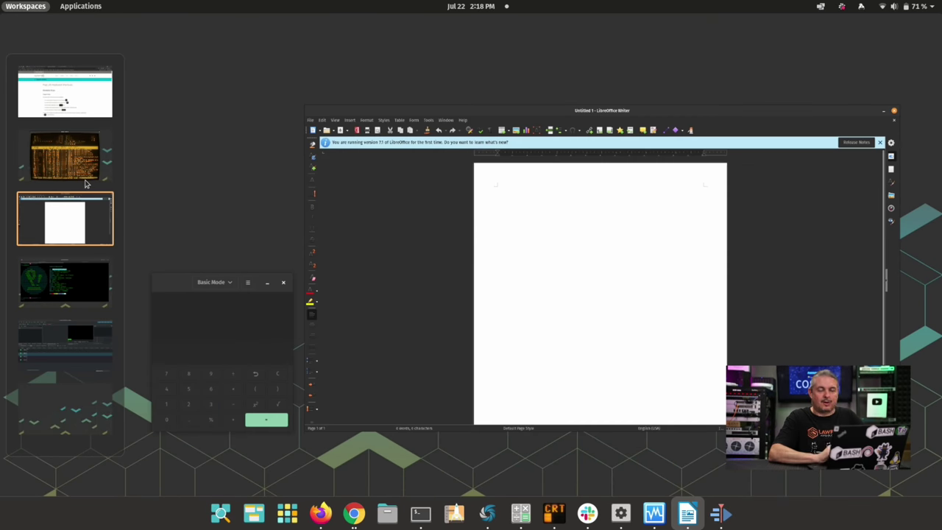
{"action": "left_click", "coordinate": [88, 170]}
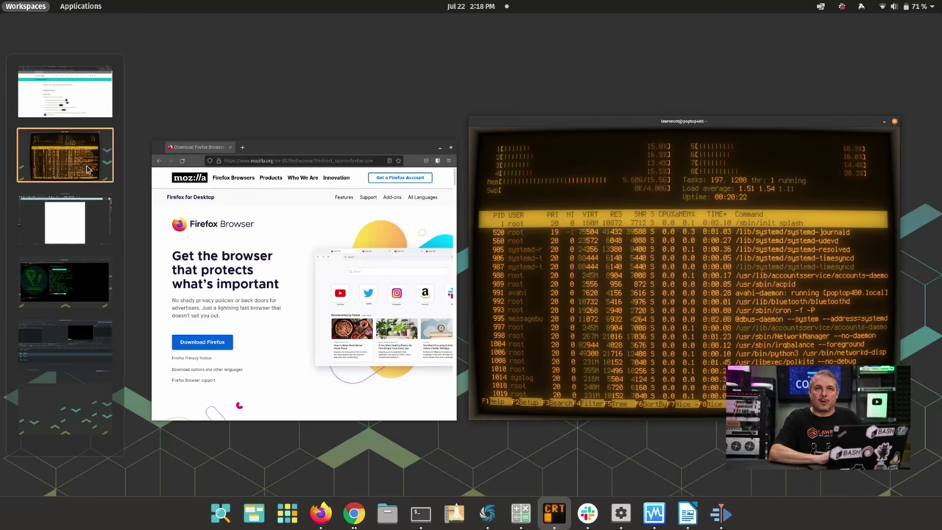
{"action": "left_click", "coordinate": [73, 109]}
{"action": "left_click", "coordinate": [696, 178]}
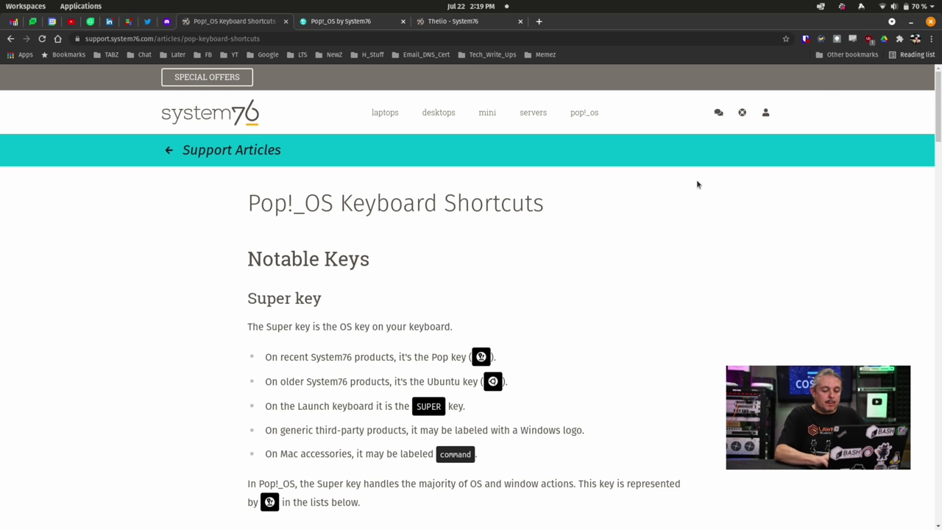
Step: Open the Dock settings by searching 'dock' from the launcher
{"action": "key", "text": "super"}
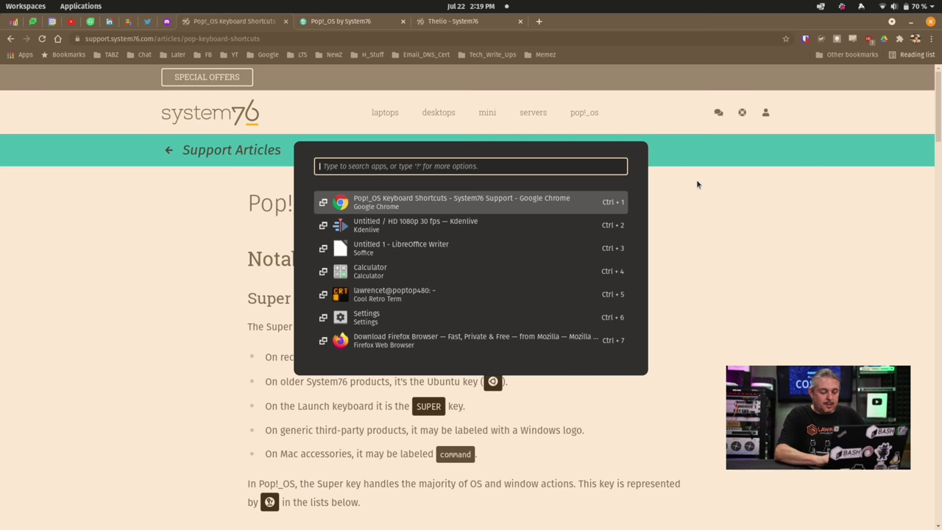
{"action": "type", "text": "dock"}
{"action": "key", "text": "Return"}
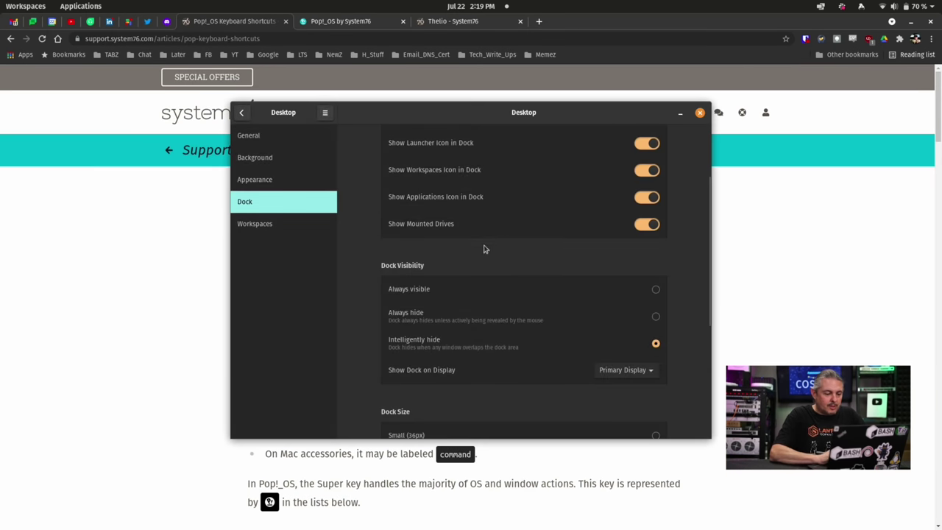
Step: Go back to the Settings category list, search 'dis', and open the Displays page
{"action": "left_click", "coordinate": [239, 113]}
{"action": "scroll", "coordinate": [292, 228], "scroll_direction": "down", "scroll_amount": 3}
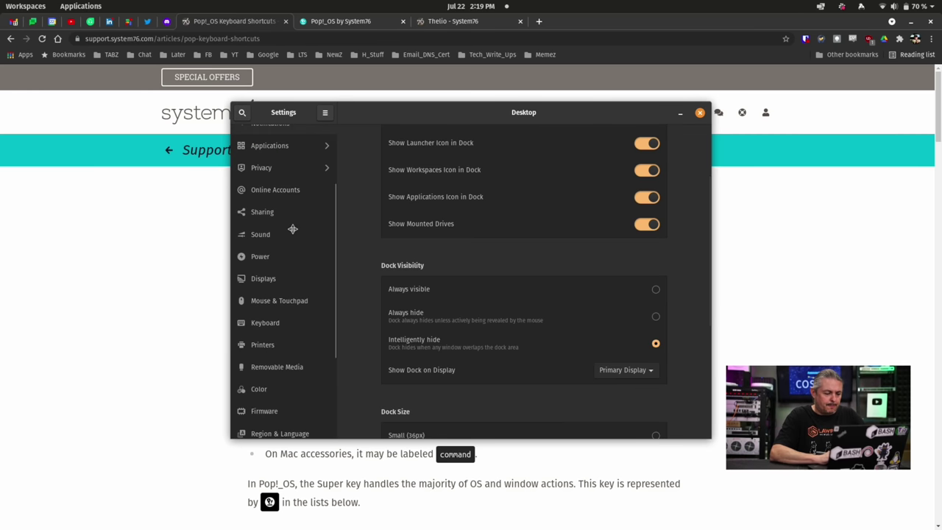
{"action": "scroll", "coordinate": [288, 147], "scroll_direction": "up", "scroll_amount": 3}
{"action": "left_click", "coordinate": [242, 113]}
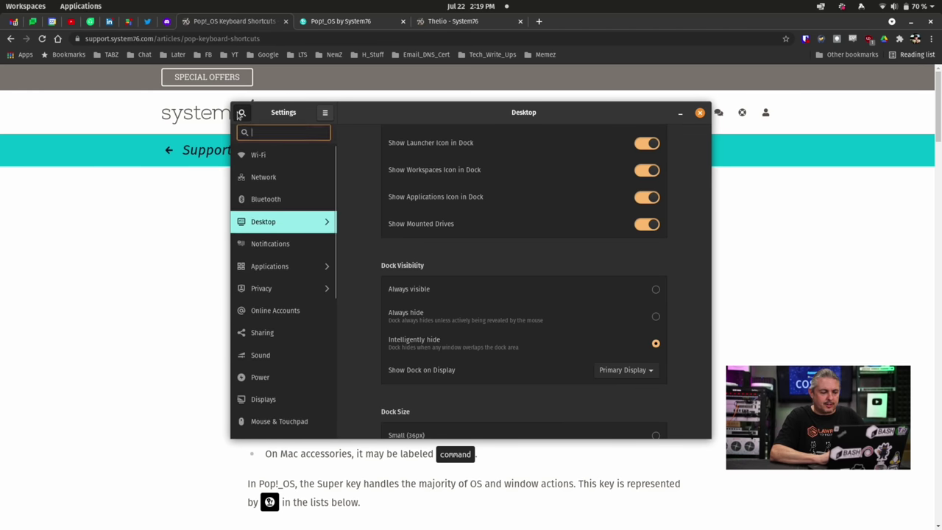
{"action": "type", "text": "dis"}
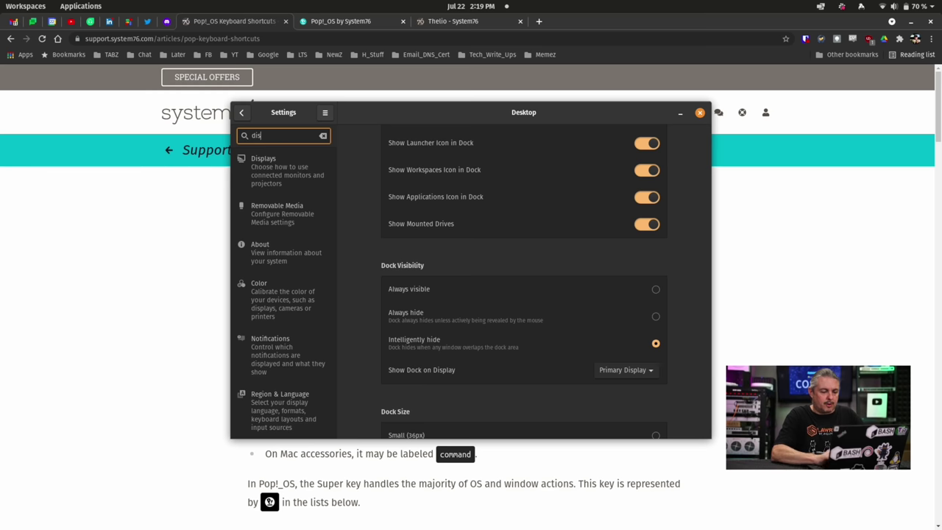
{"action": "left_click", "coordinate": [298, 178]}
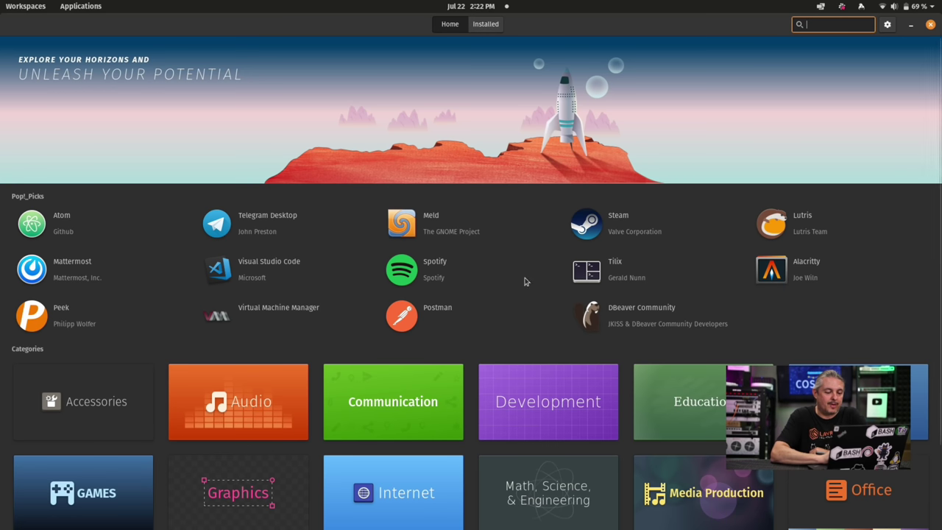
{"action": "scroll", "coordinate": [525, 281], "scroll_direction": "down", "scroll_amount": 3}
{"action": "scroll", "coordinate": [526, 279], "scroll_direction": "up", "scroll_amount": 3}
{"action": "scroll", "coordinate": [526, 280], "scroll_direction": "down", "scroll_amount": 3}
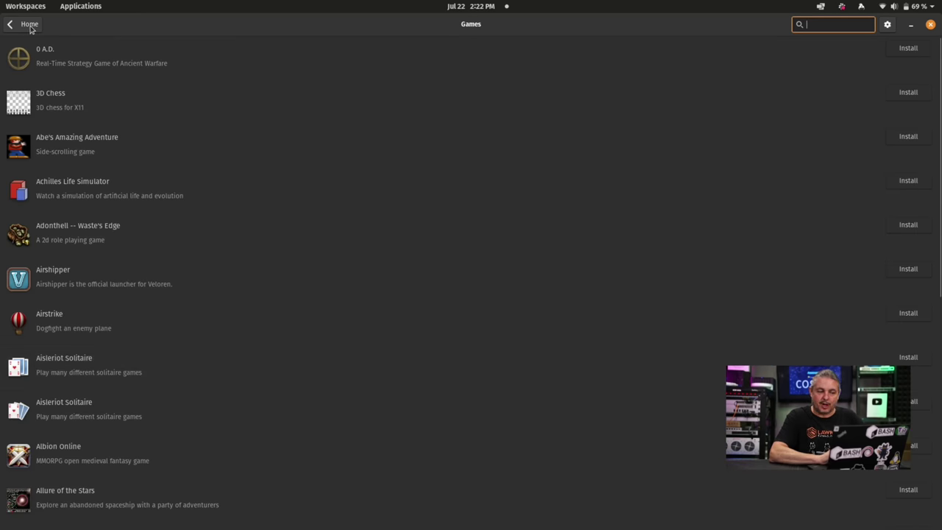
{"action": "left_click", "coordinate": [29, 24]}
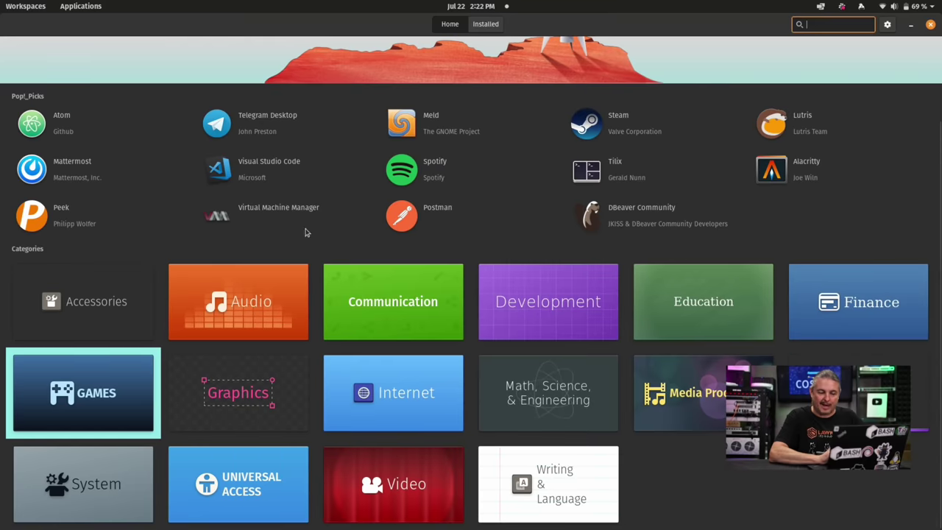
Step: Open Development, view Android Studio with the flathub (flatpak) source, then return to the Development list
{"action": "left_click", "coordinate": [519, 316]}
{"action": "scroll", "coordinate": [536, 300], "scroll_direction": "down", "scroll_amount": 5}
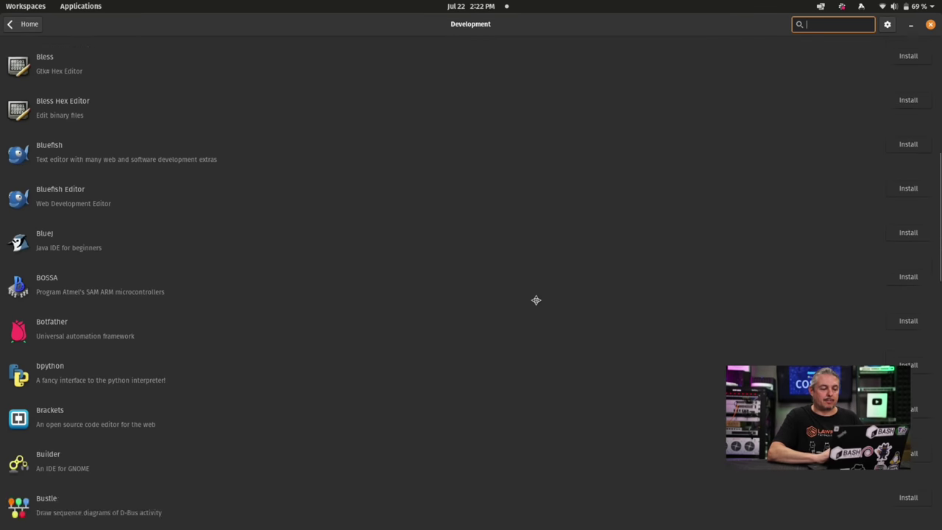
{"action": "scroll", "coordinate": [536, 299], "scroll_direction": "up", "scroll_amount": 5}
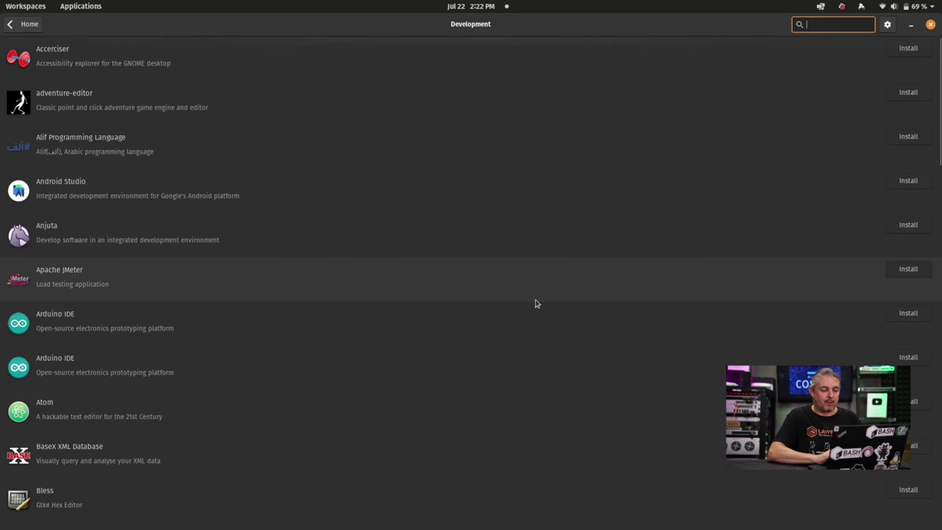
{"action": "left_click", "coordinate": [148, 195]}
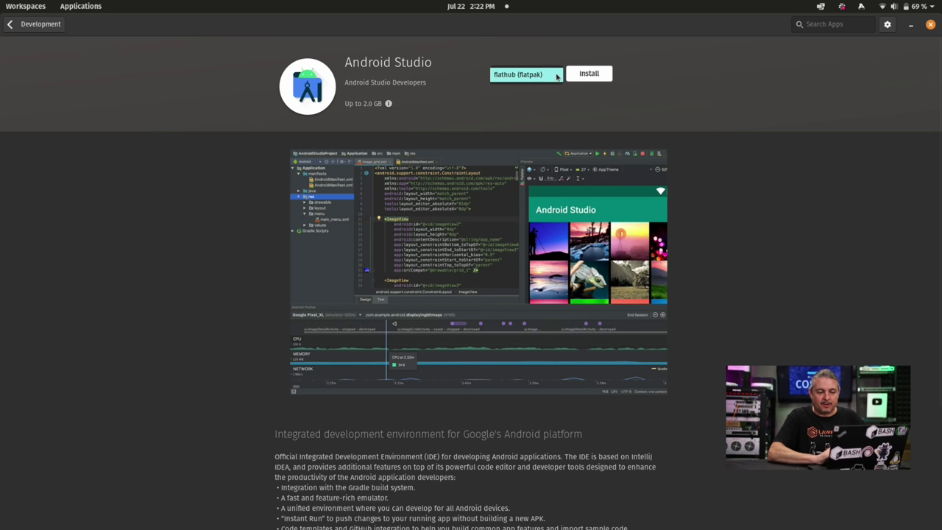
{"action": "left_click", "coordinate": [558, 76]}
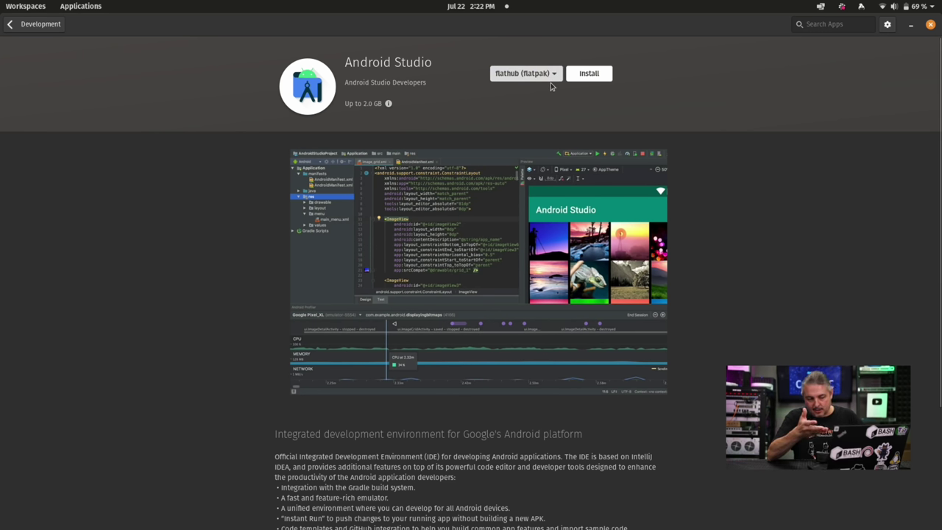
{"action": "left_click", "coordinate": [43, 24]}
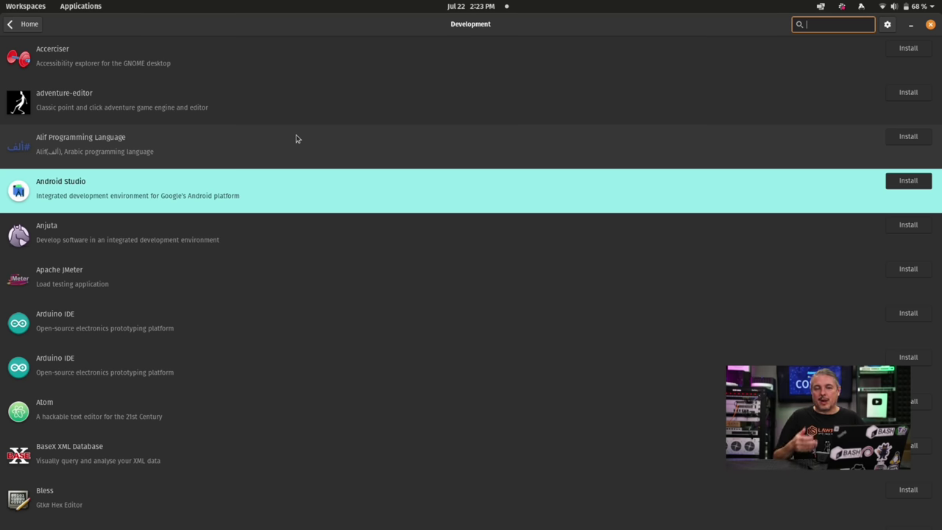
Step: Leave the Development list for the Pop!_Shop home page, then bring up the Slack window
{"action": "scroll", "coordinate": [297, 135], "scroll_direction": "down", "scroll_amount": 10}
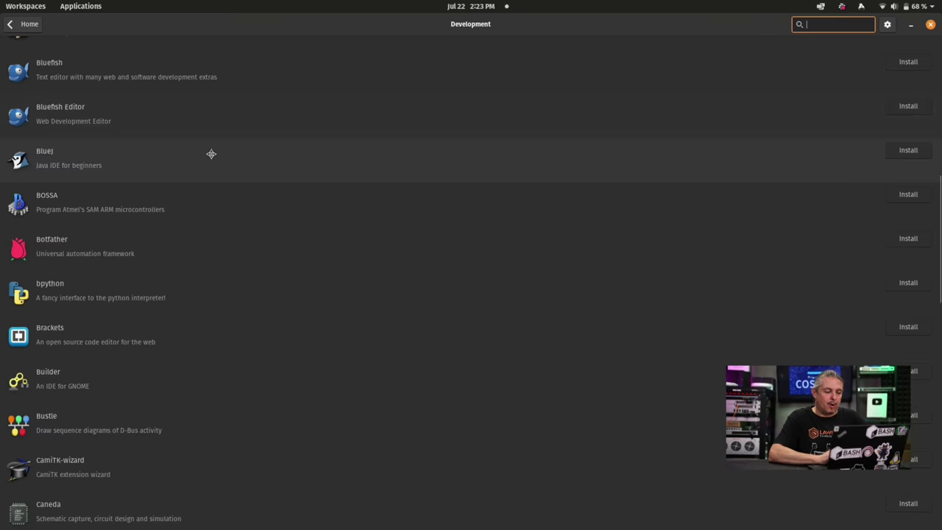
{"action": "scroll", "coordinate": [211, 154], "scroll_direction": "down", "scroll_amount": 10}
{"action": "scroll", "coordinate": [211, 153], "scroll_direction": "up", "scroll_amount": 1}
{"action": "key", "text": "alt+Left"}
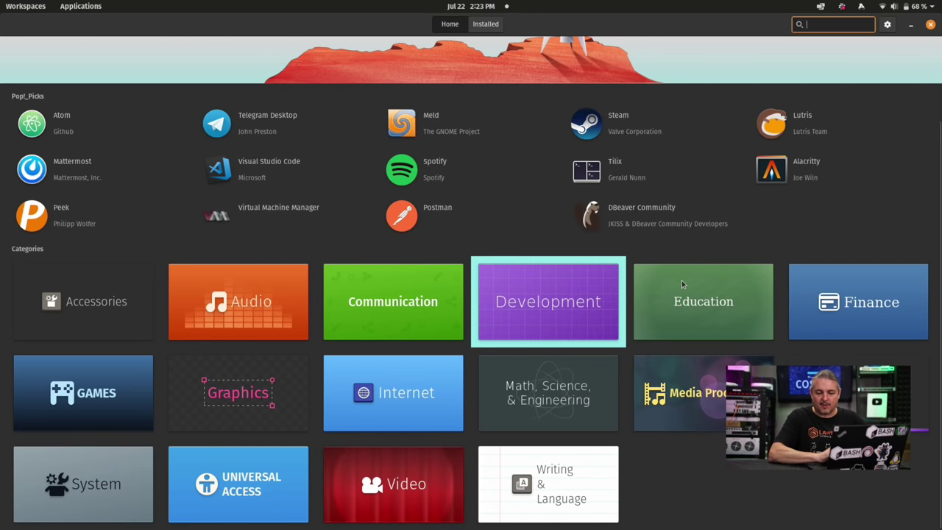
{"action": "key", "text": "alt+Tab"}
{"action": "key", "text": "alt+Tab"}
{"action": "key", "text": "alt+Tab"}
{"action": "key", "text": "alt+Tab"}
{"action": "key", "text": "alt+Tab"}
{"action": "key", "text": "alt+Tab"}
{"action": "key", "text": "alt+Tab"}
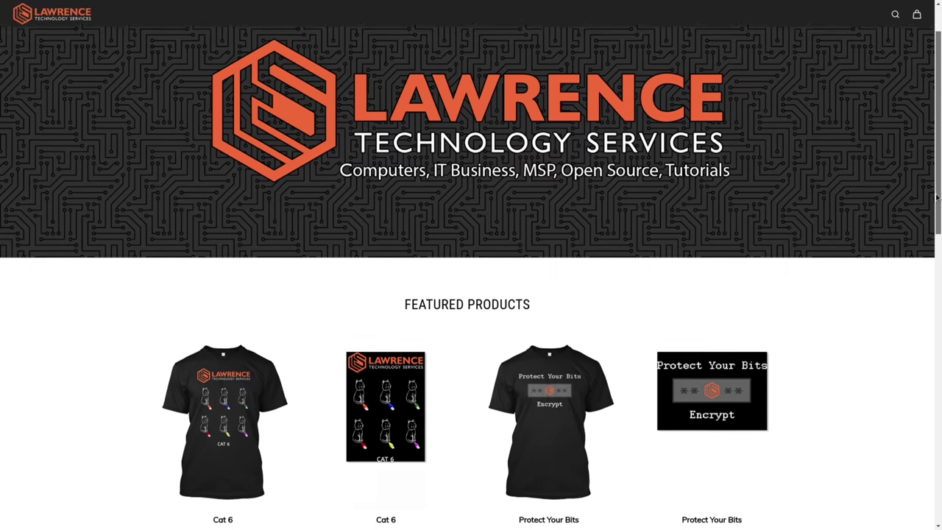
Step: Scroll the store down to Featured Products, showing the Cat 6 Premium Tee at $24.99
{"action": "left_click_drag", "start_coordinate": [936, 198], "coordinate": [926, 295]}
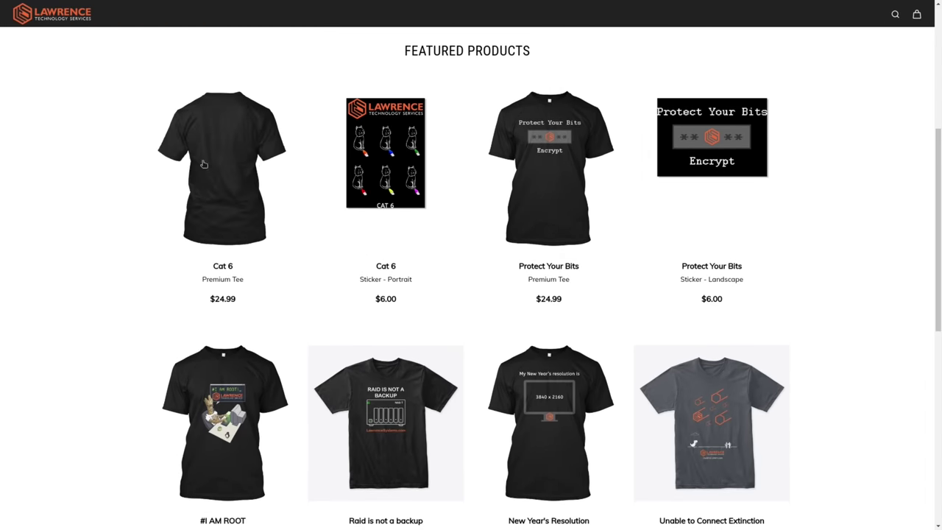
Step: Open the Cat 6 Premium Tee page, then read the Discourse 'DNS Malware Filtering Compared' topic's early replies
{"action": "left_click", "coordinate": [230, 155]}
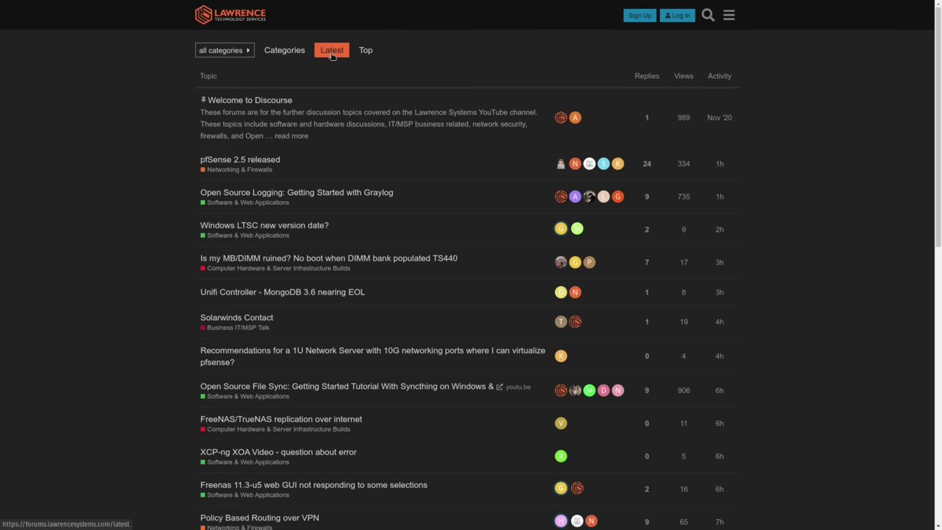
{"action": "left_click", "coordinate": [709, 17]}
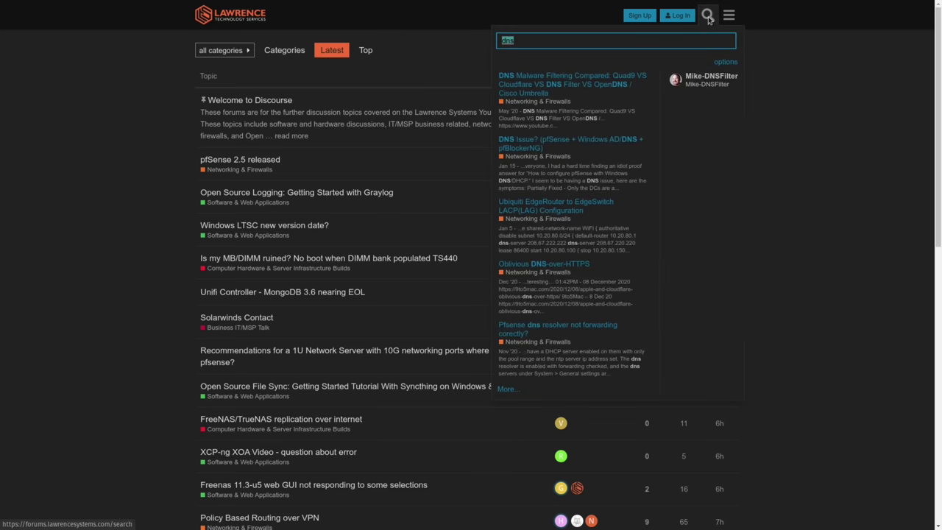
{"action": "left_click", "coordinate": [594, 78]}
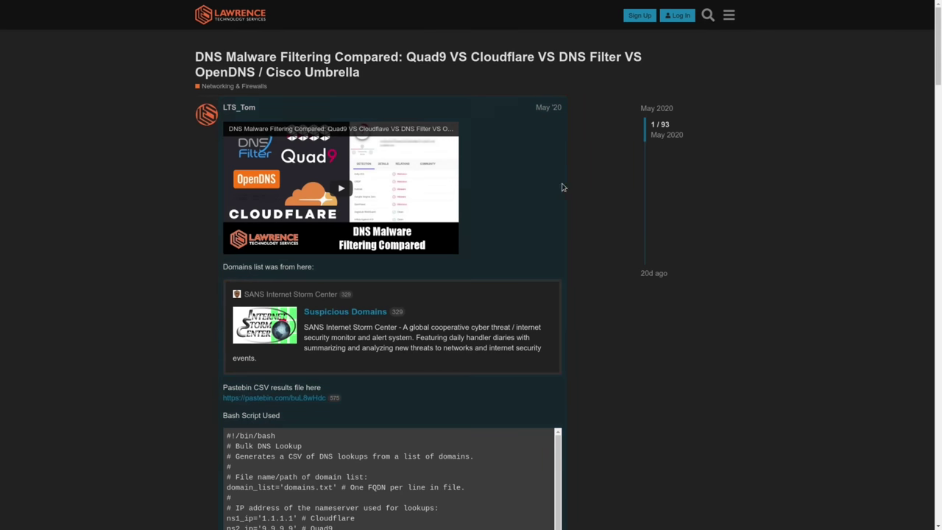
{"action": "scroll", "coordinate": [602, 184], "scroll_direction": "down", "scroll_amount": 8}
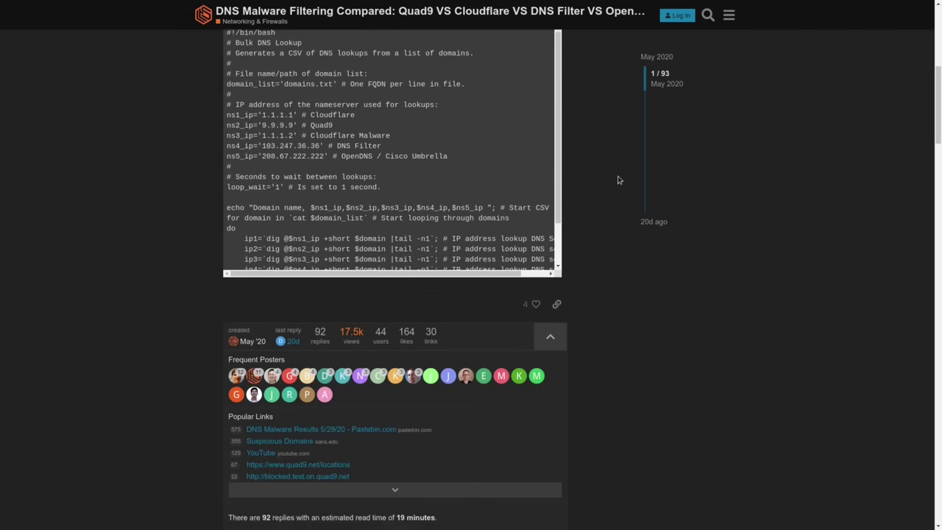
{"action": "scroll", "coordinate": [619, 180], "scroll_direction": "down", "scroll_amount": 6}
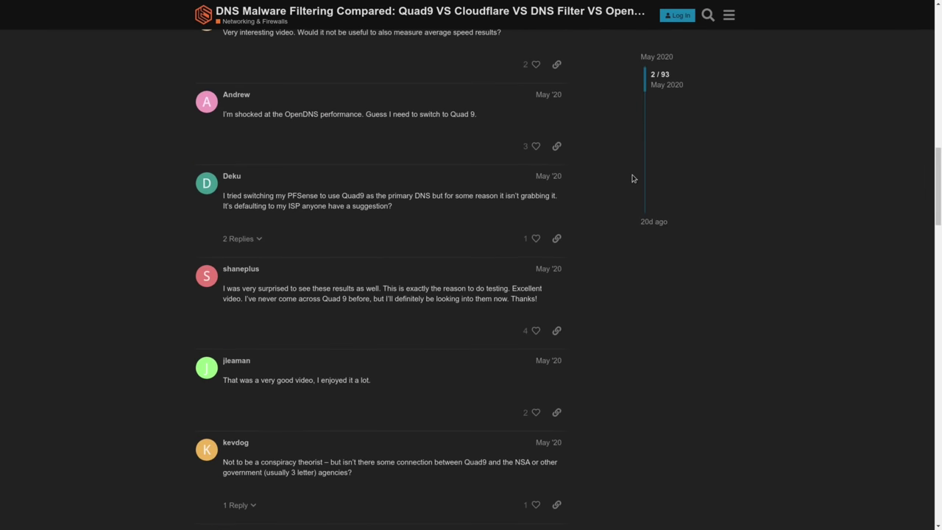